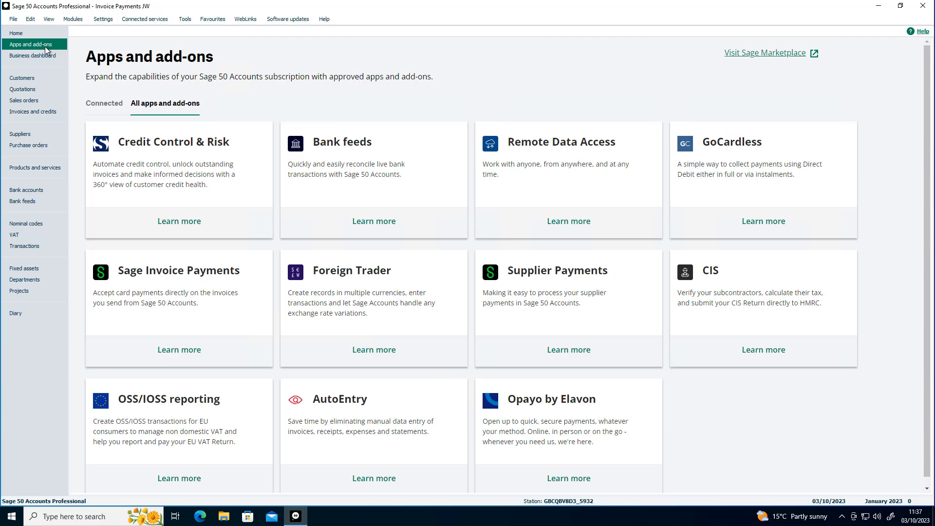
- Start the Sage Invoice Payments setup and confirm the existing company information for connecting the company to a Sage account
{"action": "left_click", "coordinate": [184, 352]}
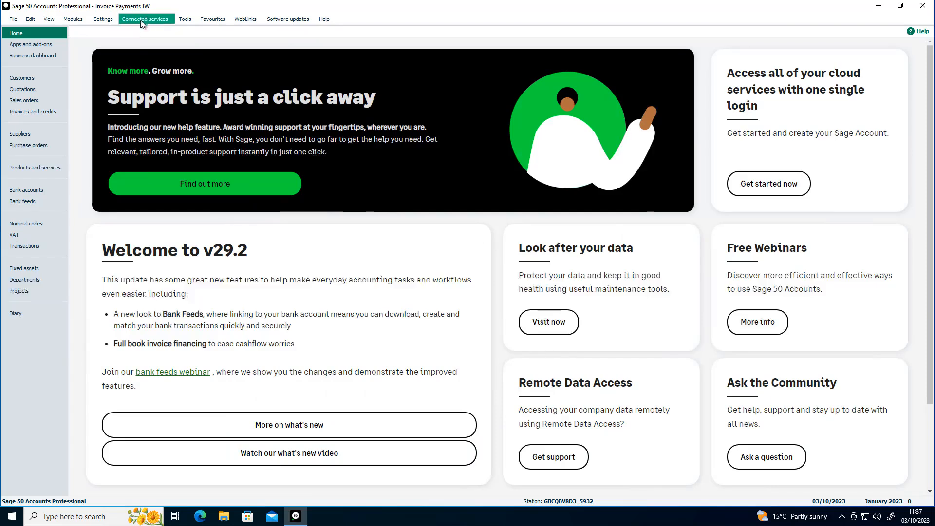
{"action": "left_click", "coordinate": [145, 18]}
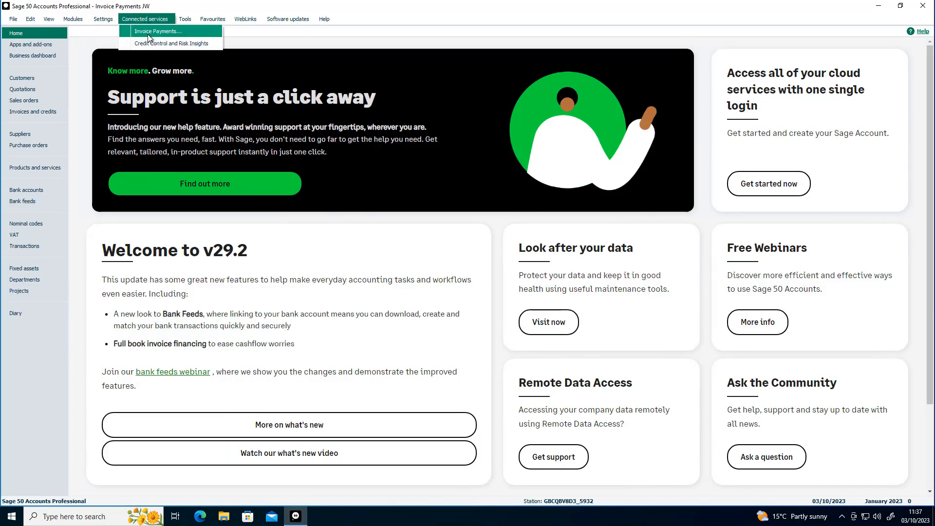
{"action": "left_click", "coordinate": [149, 32]}
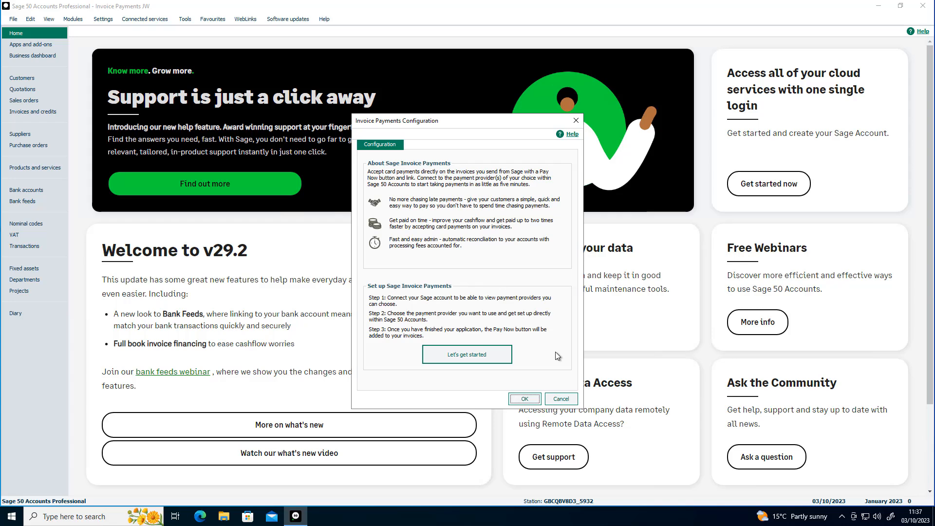
{"action": "left_click", "coordinate": [488, 354]}
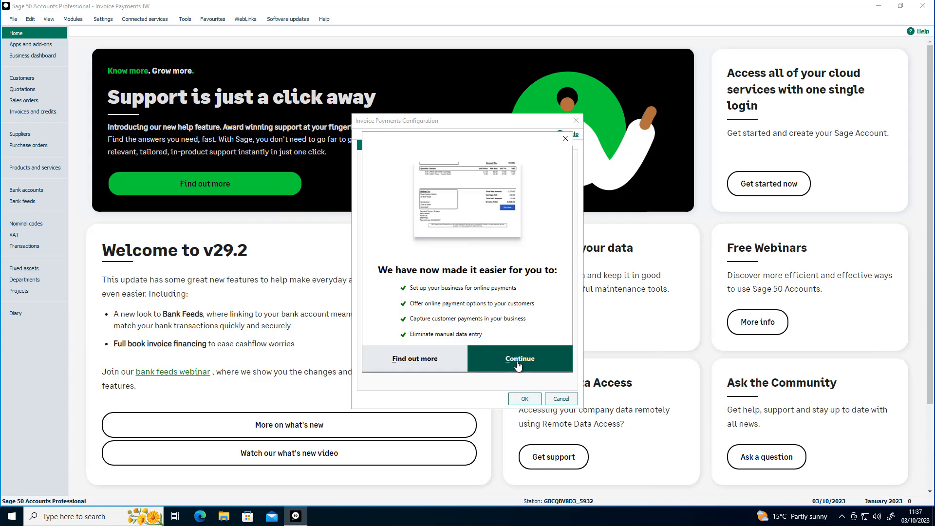
{"action": "left_click", "coordinate": [518, 365]}
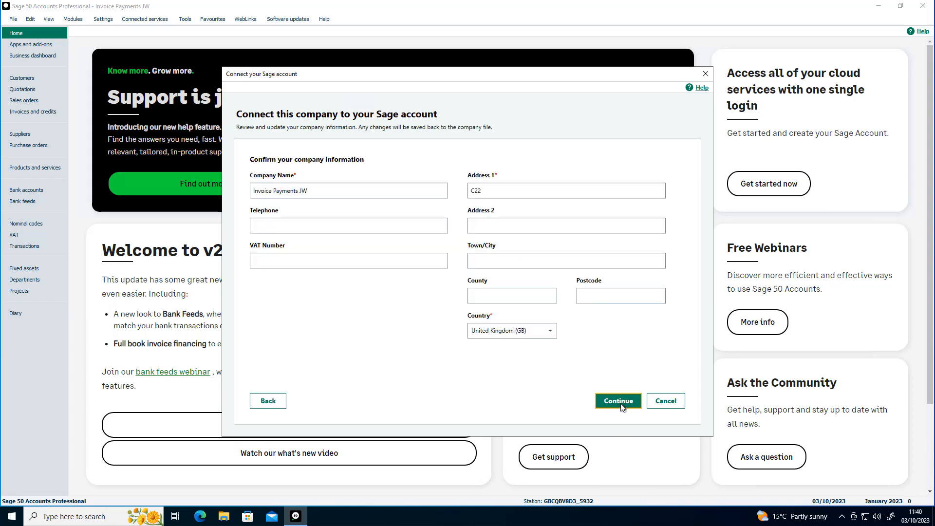
{"action": "left_click", "coordinate": [618, 402]}
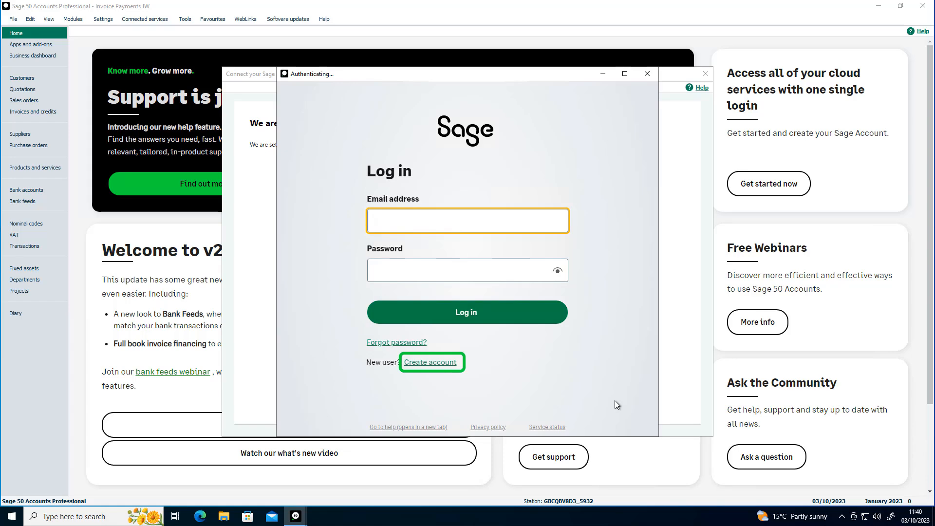
- Sign up for a new Sage account with the email address, first and last name and password, and enter the 6-digit email verification code
{"action": "left_click", "coordinate": [431, 362]}
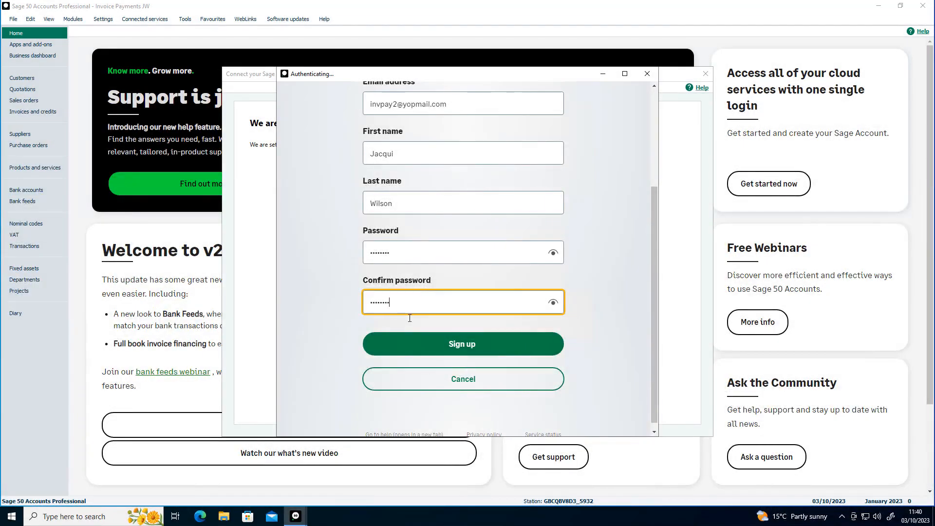
{"action": "left_click", "coordinate": [455, 347]}
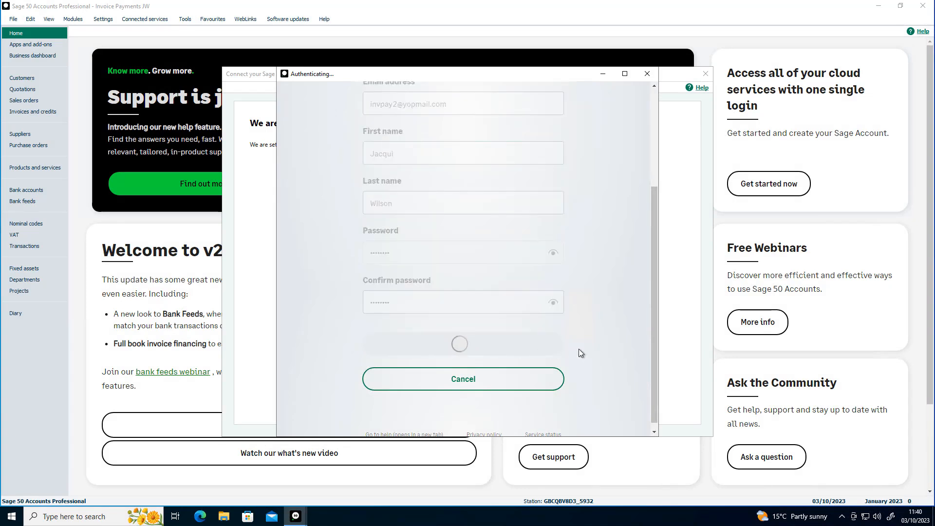
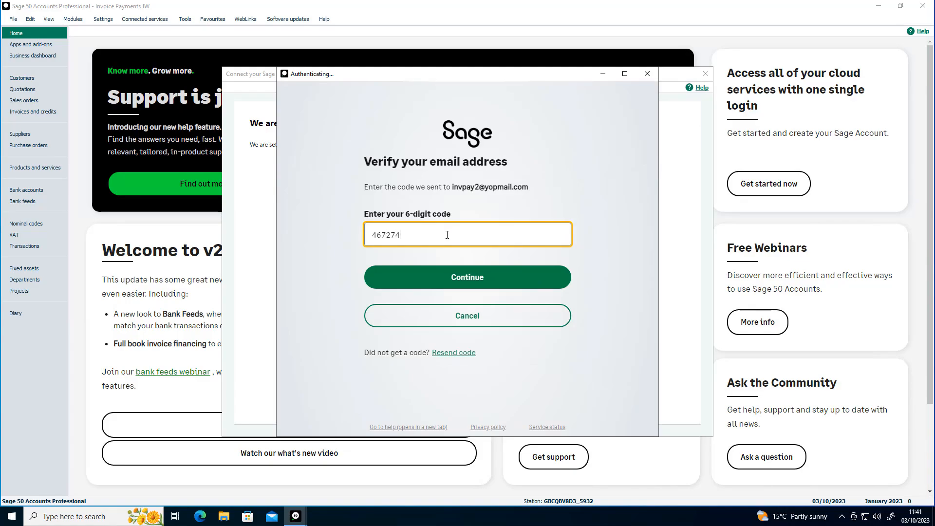
{"action": "left_click", "coordinate": [475, 278]}
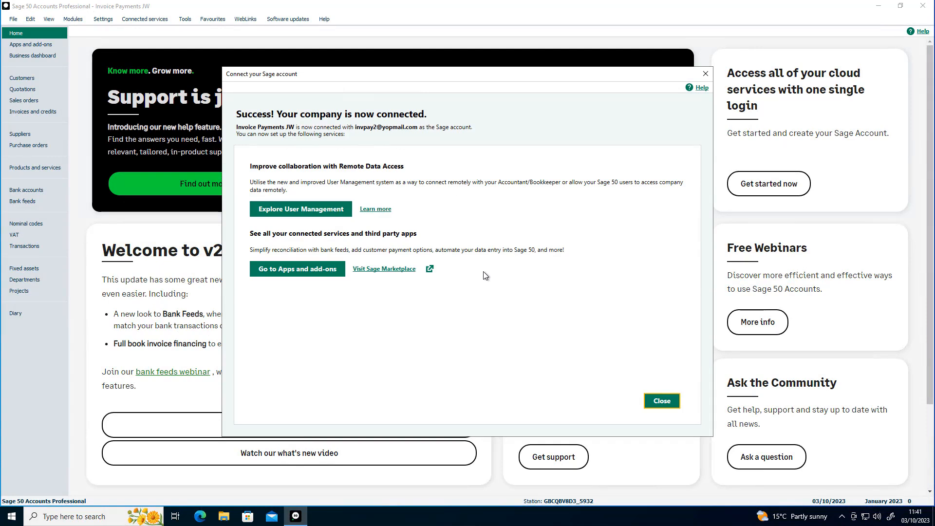
- Close the Sage account connection summary and start connecting a Stripe account as the payment provider
{"action": "left_click", "coordinate": [663, 401]}
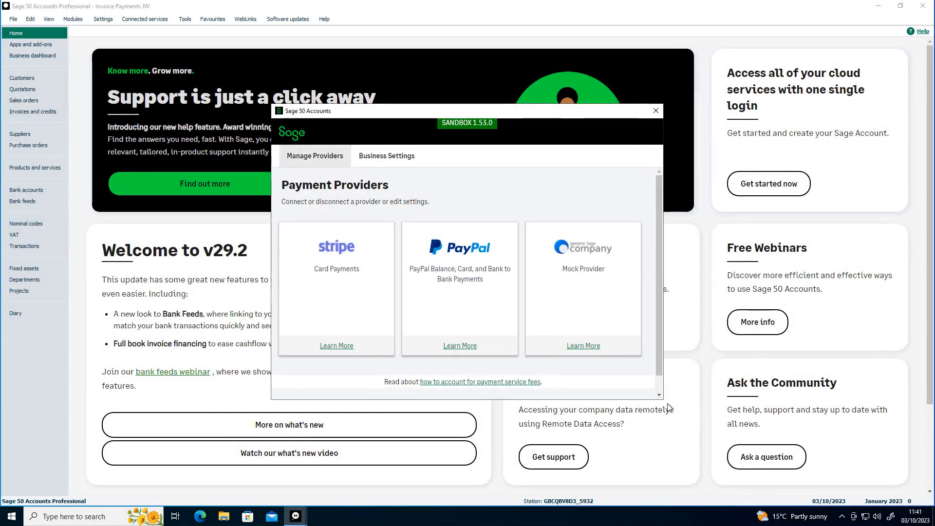
{"action": "left_click", "coordinate": [337, 347]}
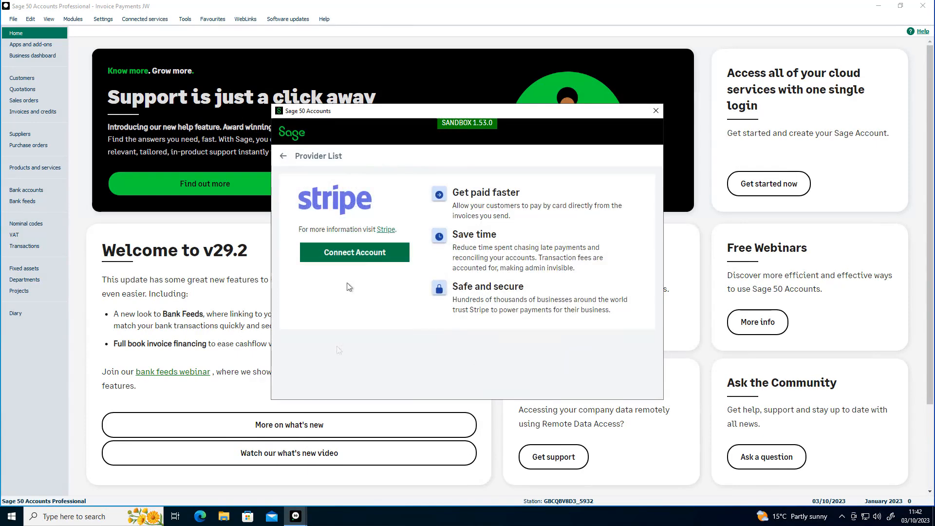
{"action": "left_click", "coordinate": [359, 253]}
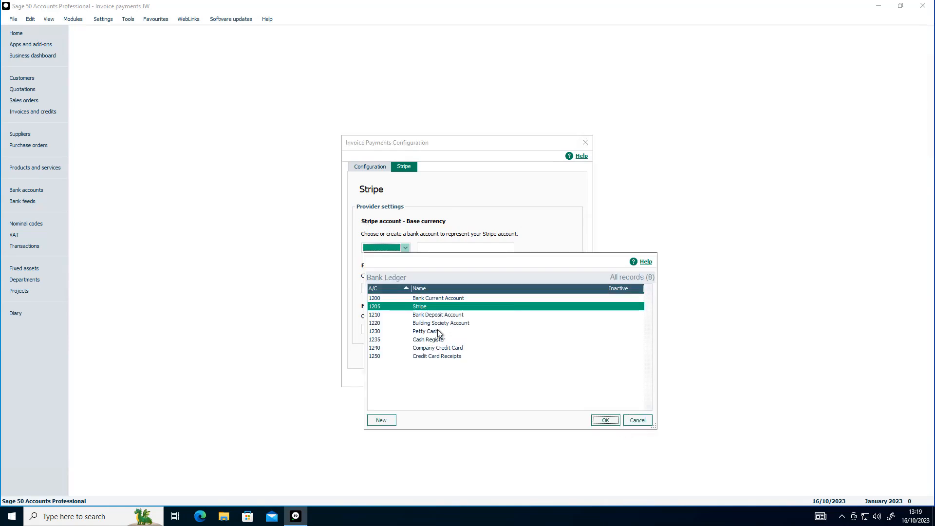
- Assign bank account 1205 to Stripe in the provider settings and create nominal code 7910 named "Stripe fees"
{"action": "left_click", "coordinate": [420, 306]}
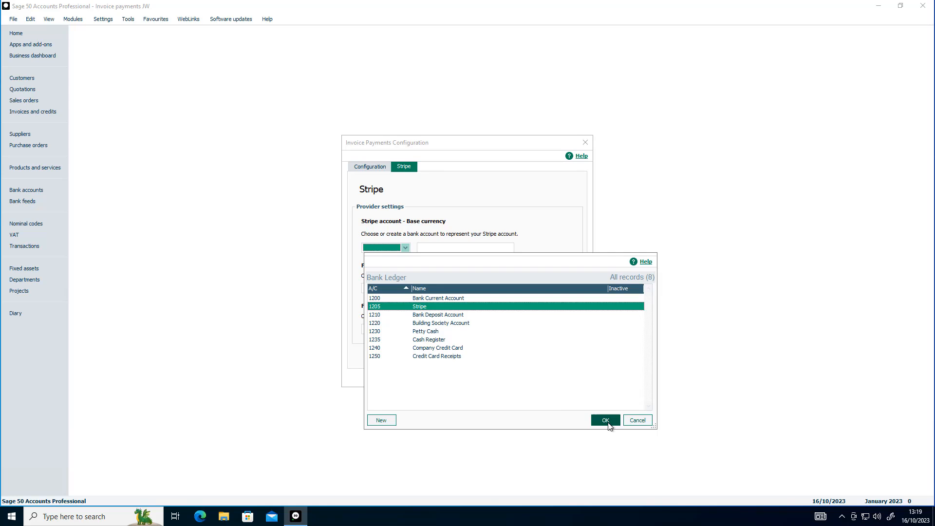
{"action": "left_click", "coordinate": [607, 422]}
{"action": "left_click", "coordinate": [406, 288]}
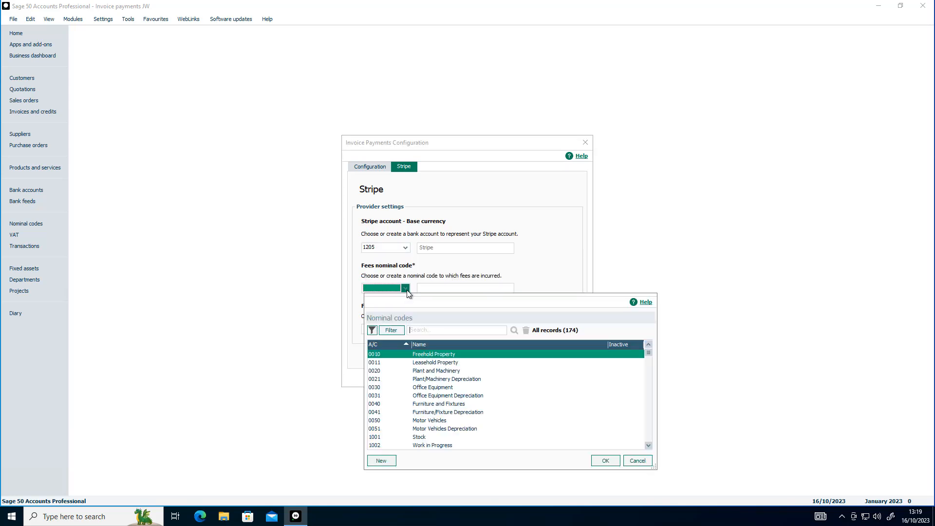
{"action": "left_click", "coordinate": [381, 460]}
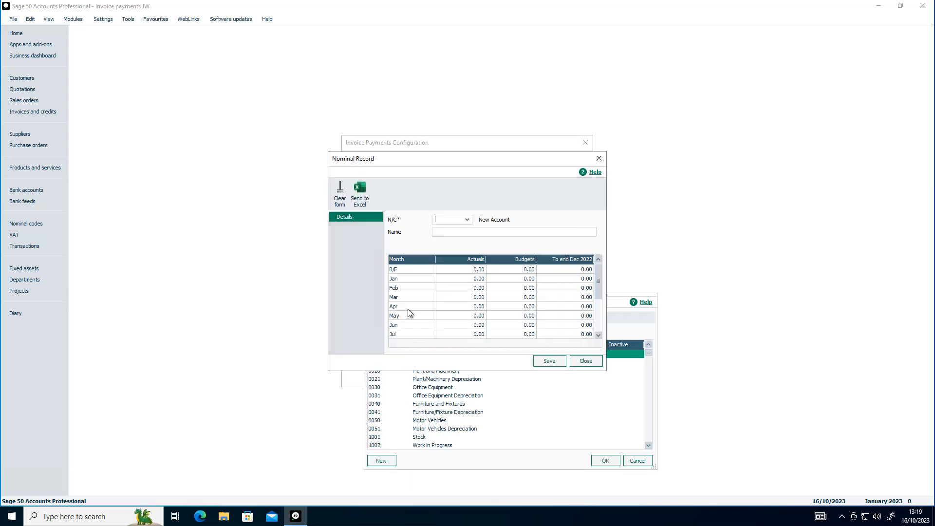
{"action": "type", "text": "7910"}
{"action": "left_click", "coordinate": [440, 232]}
{"action": "type", "text": "Stripe fees"}
{"action": "left_click", "coordinate": [548, 361]}
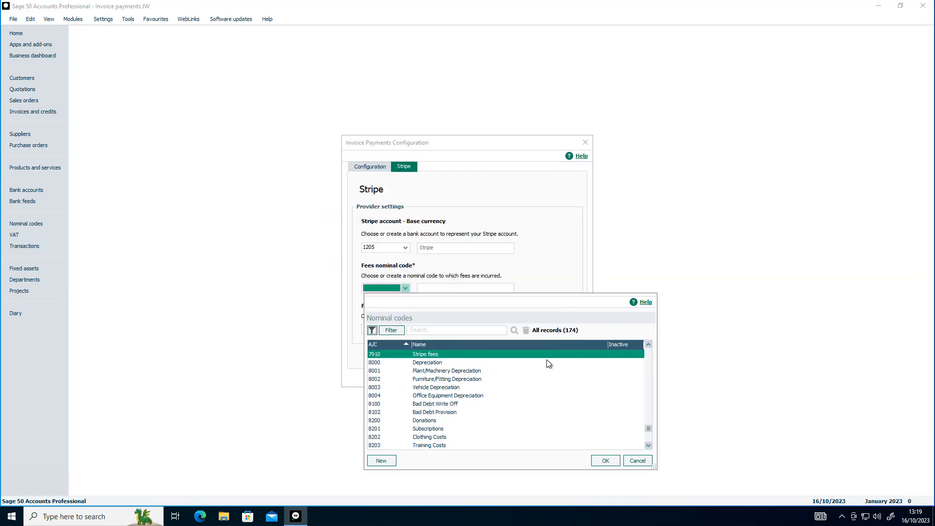
- Set the fees nominal code to 7910 and the fees tax code to T2, and save the Stripe provider settings
{"action": "double_click", "coordinate": [421, 354]}
{"action": "left_click", "coordinate": [406, 329]}
{"action": "left_click", "coordinate": [383, 354]}
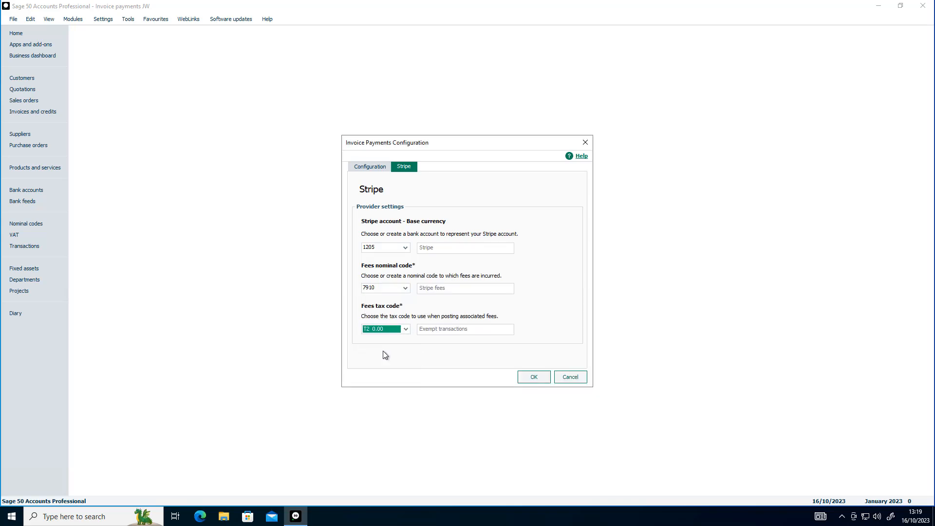
{"action": "left_click", "coordinate": [534, 378]}
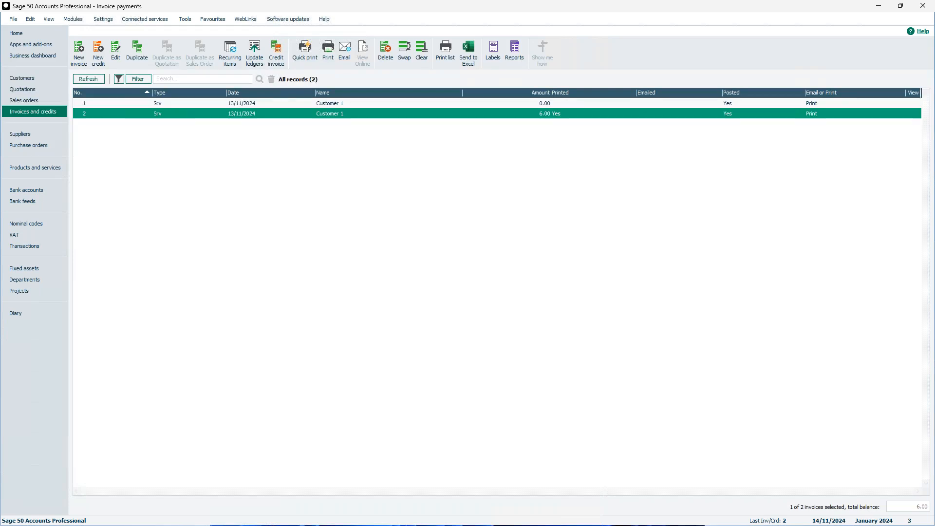
- Open the connection management for Sage Invoice Payments from the apps and add-ons overview
{"action": "left_click", "coordinate": [145, 19]}
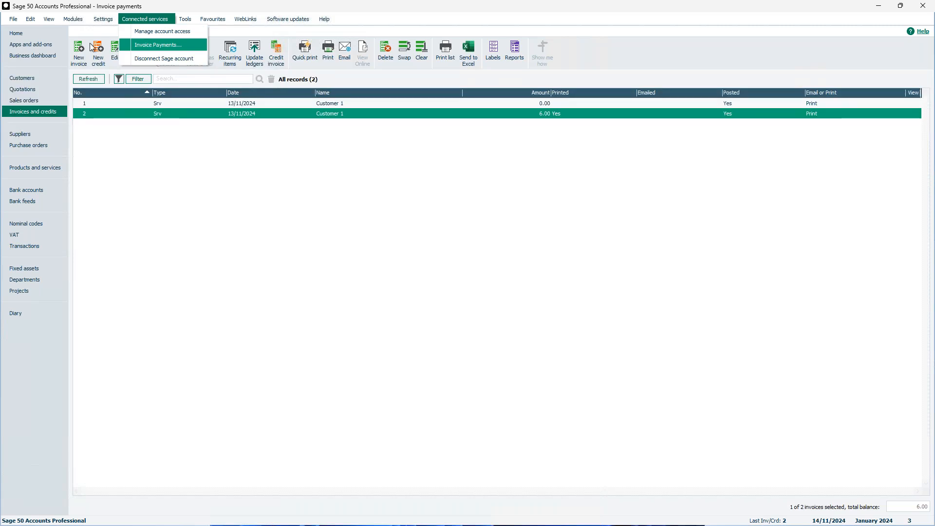
{"action": "left_click", "coordinate": [42, 44]}
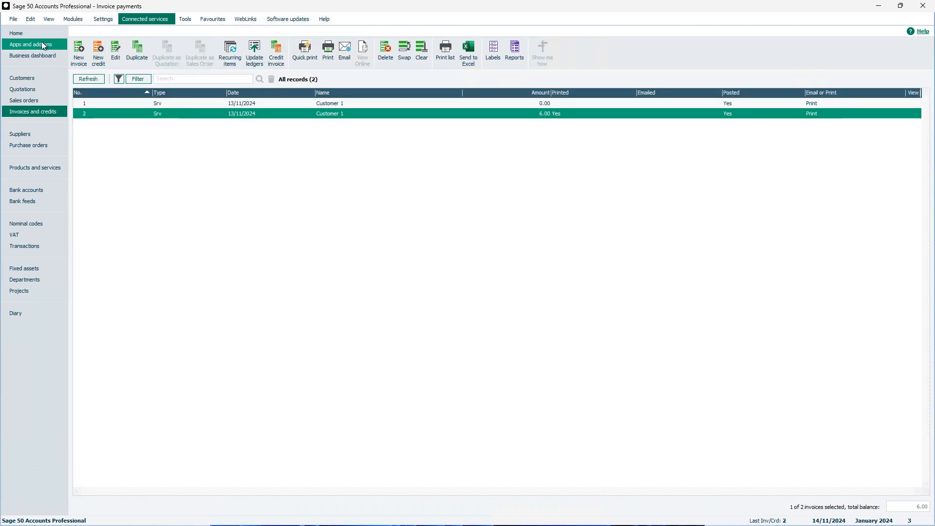
{"action": "left_click", "coordinate": [42, 44]}
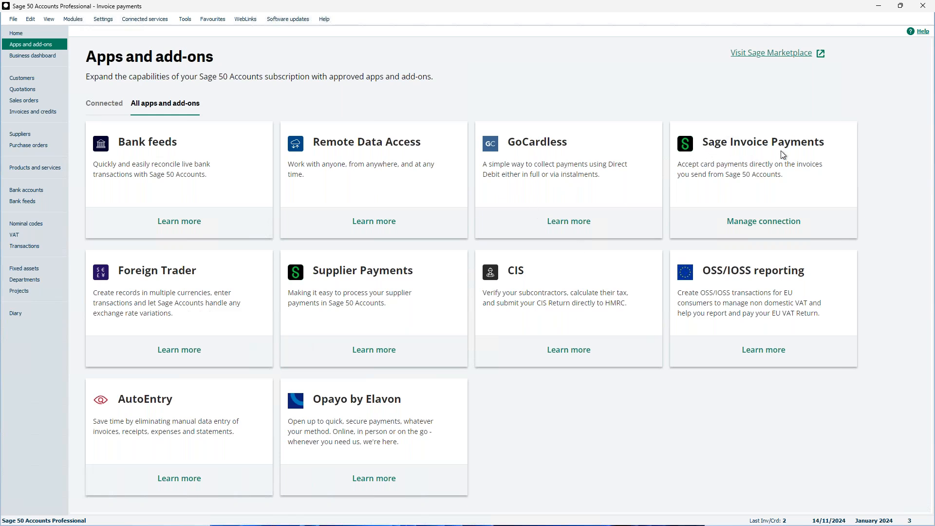
{"action": "left_click", "coordinate": [762, 225]}
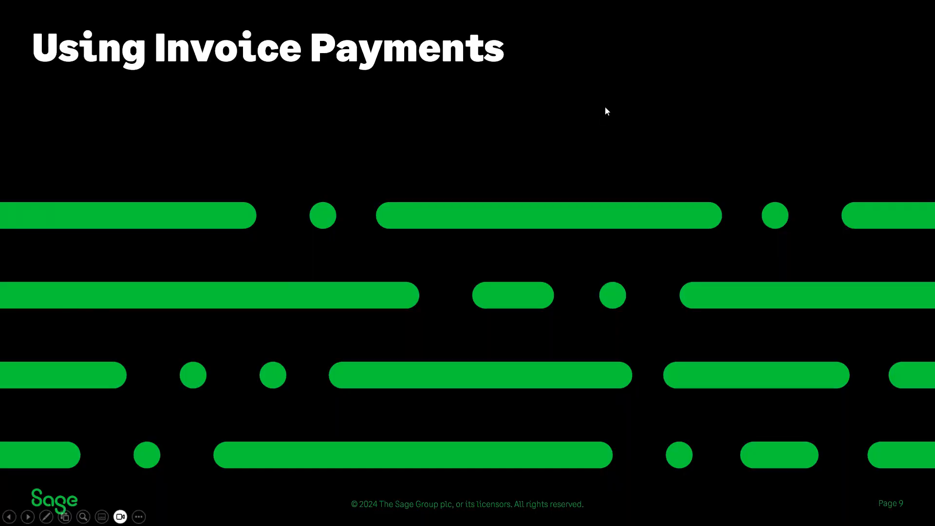
{"action": "left_click", "coordinate": [605, 106]}
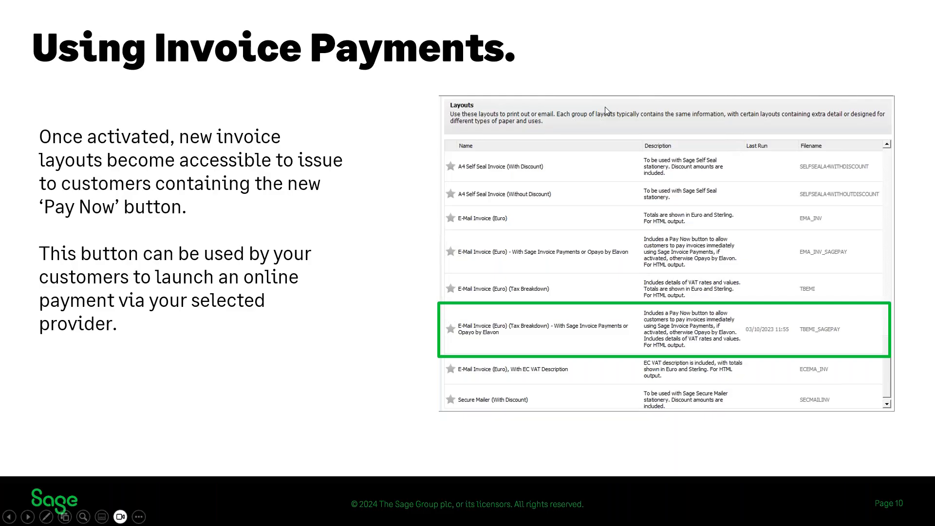
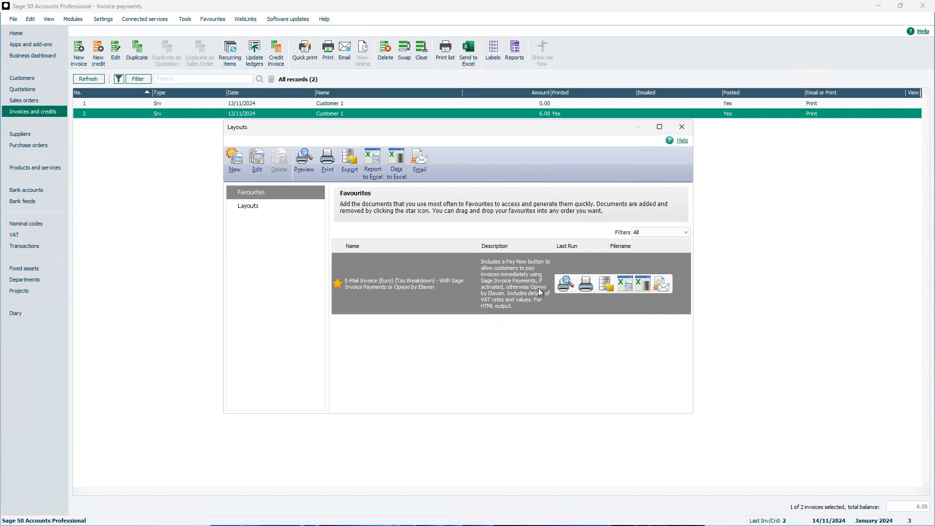
- Preview invoice 2 with the favourite E-Mail Invoice (Euro) (Tax Breakdown) layout in full-screen size and examine its payment area
{"action": "double_click", "coordinate": [506, 290]}
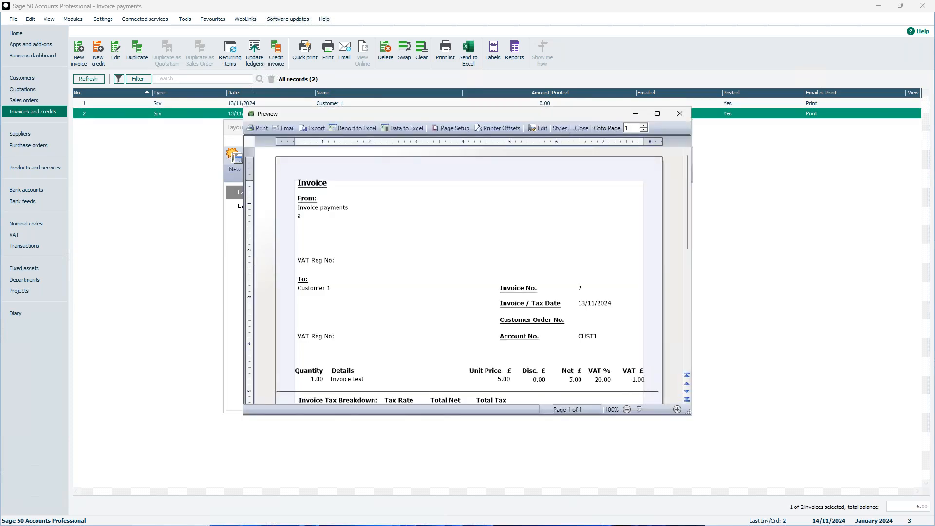
{"action": "left_click", "coordinate": [657, 113]}
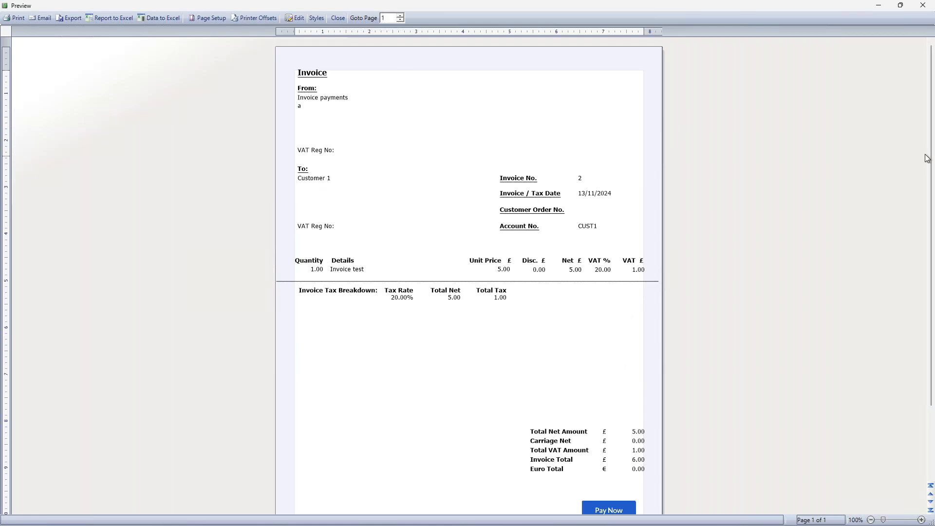
{"action": "scroll", "coordinate": [933, 279], "scroll_direction": "down", "scroll_amount": 2}
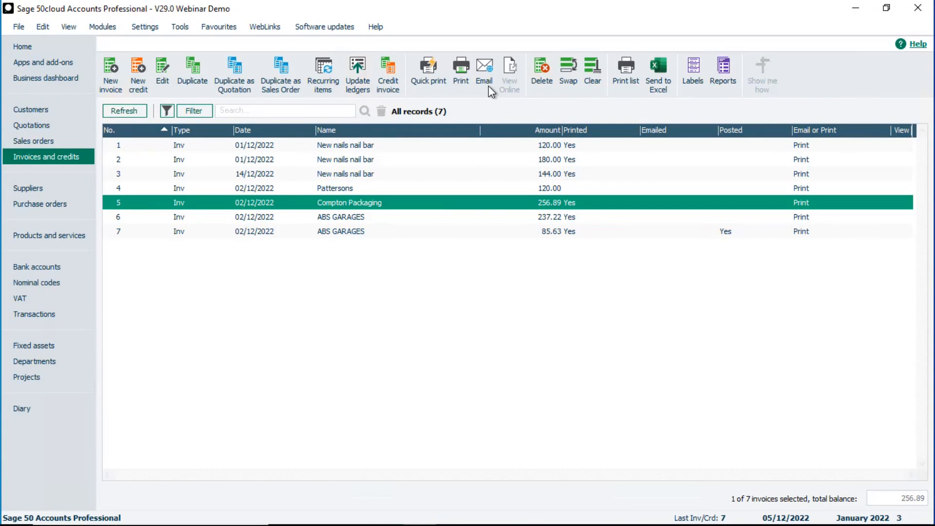
- Preview the Compton Packaging invoice 5 with the favourite E-Mail Invoice (Euro) layout for Sage Invoice Payments
{"action": "left_click", "coordinate": [463, 78]}
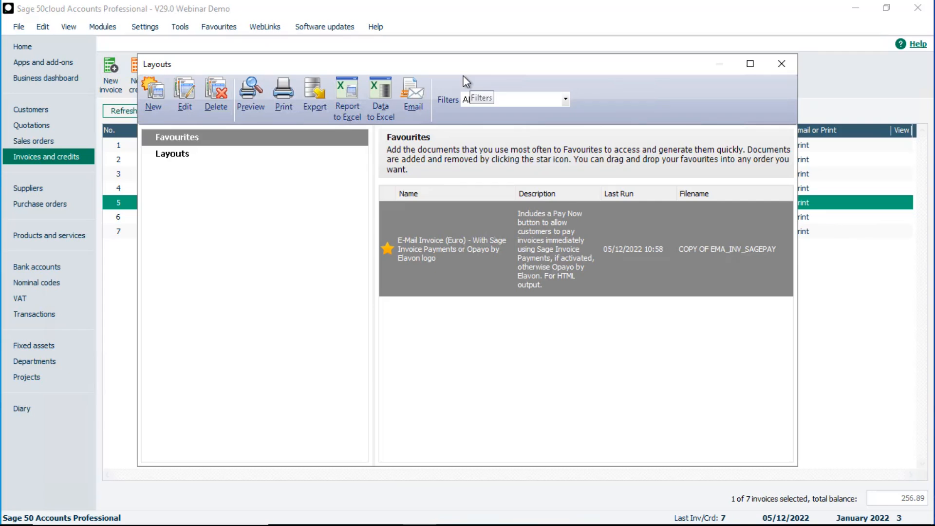
{"action": "mouse_move", "coordinate": [433, 298]}
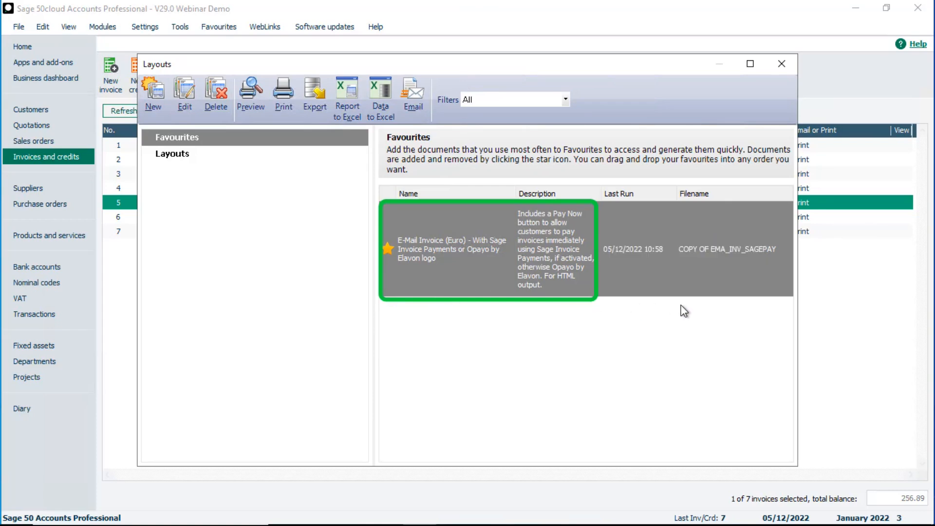
{"action": "mouse_move", "coordinate": [760, 280]}
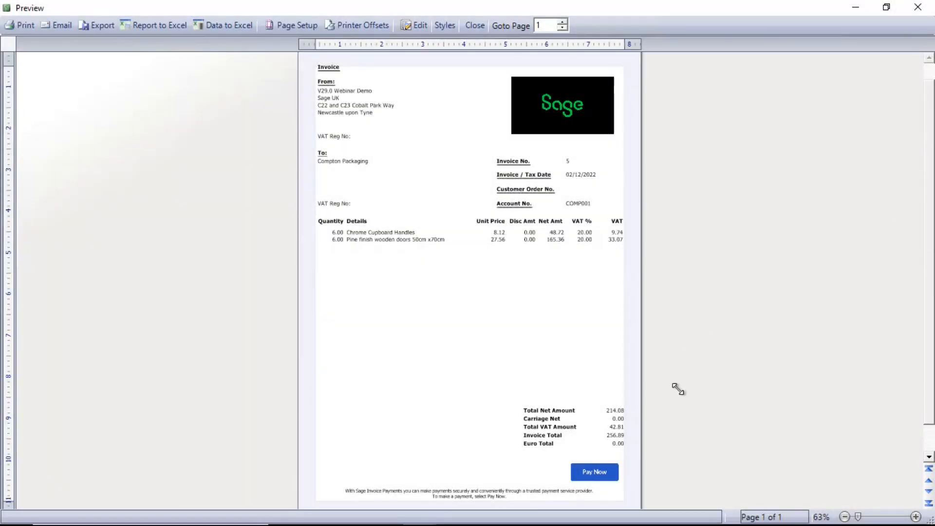
- Open the online payment page from the invoice 5 preview and pay the full amount of £256.89
{"action": "left_click", "coordinate": [598, 473]}
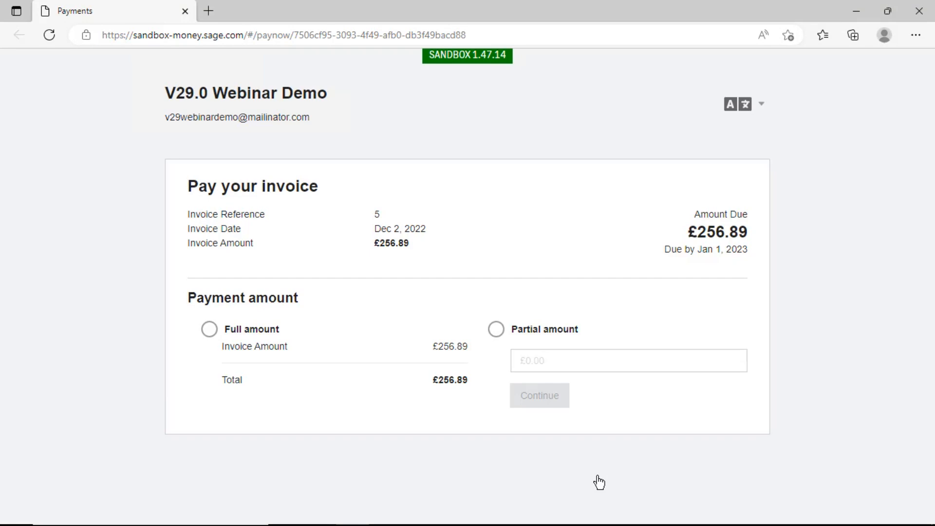
{"action": "left_click", "coordinate": [207, 331]}
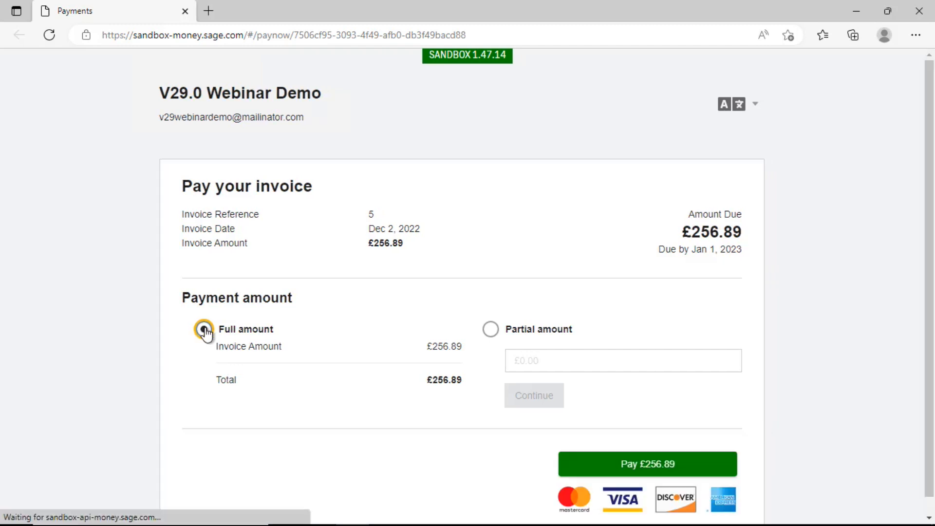
{"action": "left_click", "coordinate": [611, 472]}
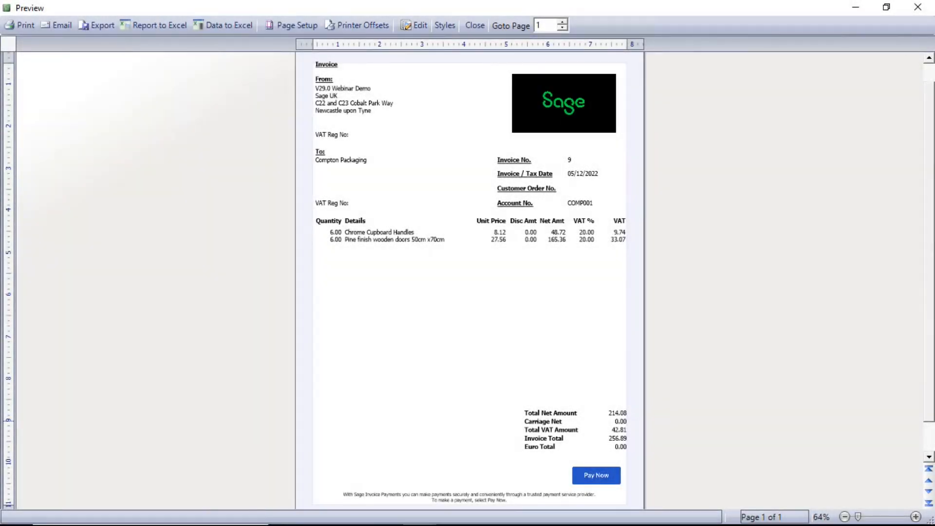
- Open the online payment page from the invoice 9 preview and make a partial payment of £100.00
{"action": "left_click", "coordinate": [615, 475]}
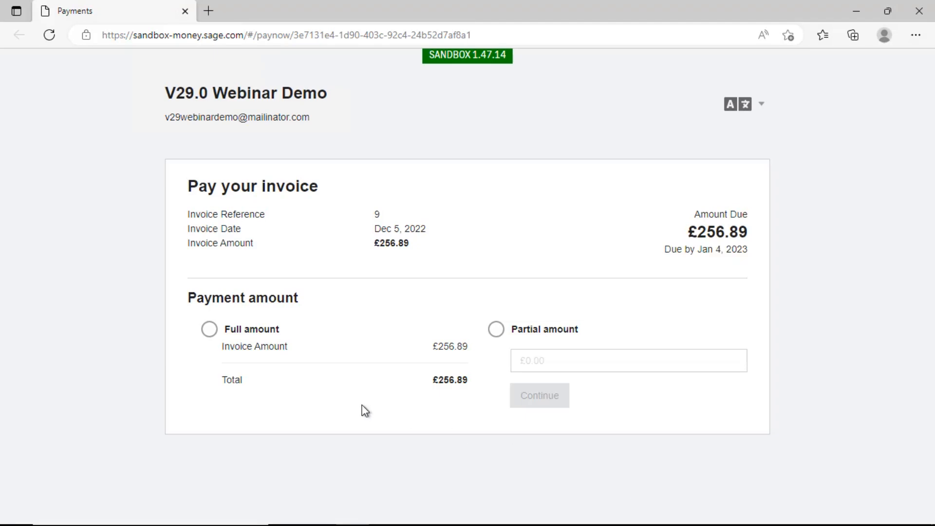
{"action": "left_click", "coordinate": [496, 332]}
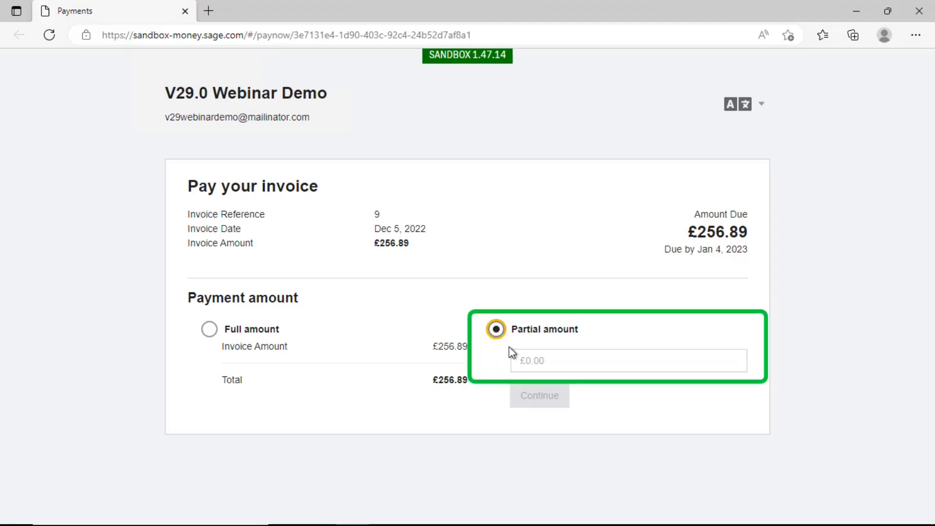
{"action": "left_click", "coordinate": [534, 363]}
{"action": "type", "text": "100"}
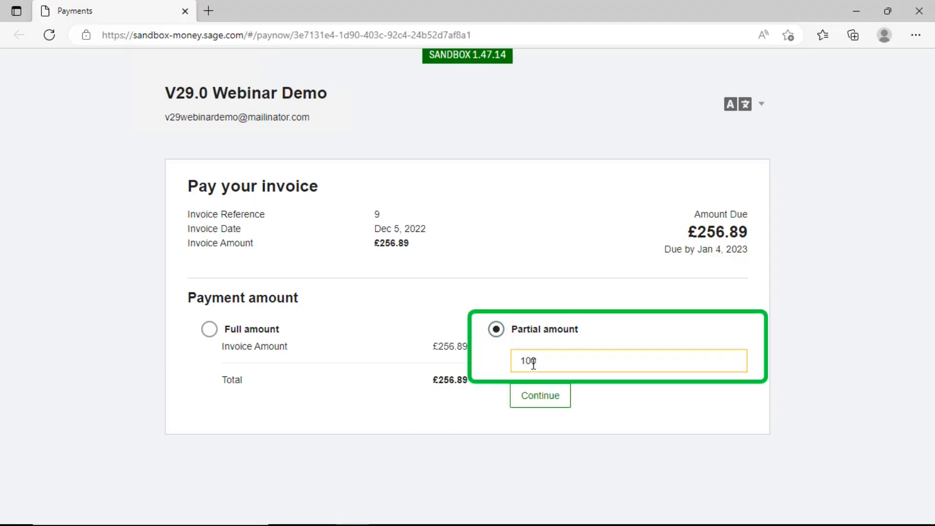
{"action": "left_click", "coordinate": [550, 397]}
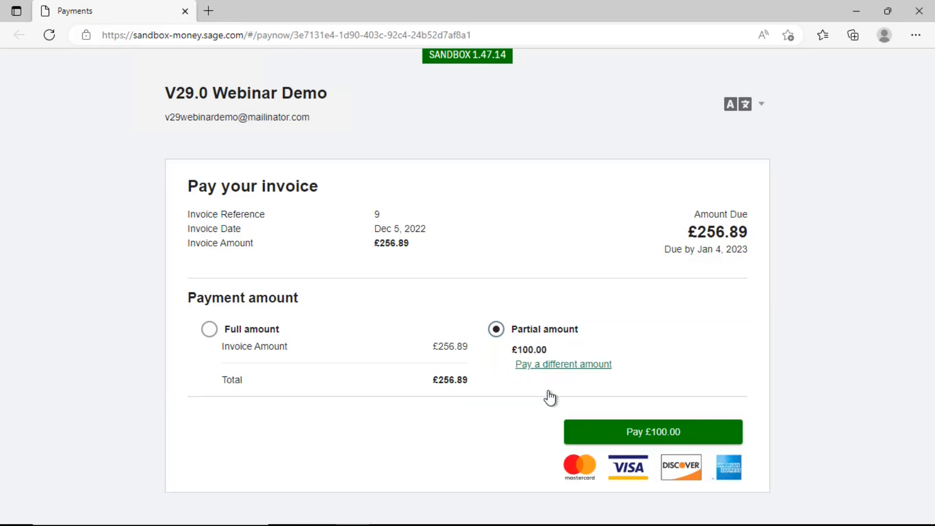
{"action": "left_click", "coordinate": [642, 434]}
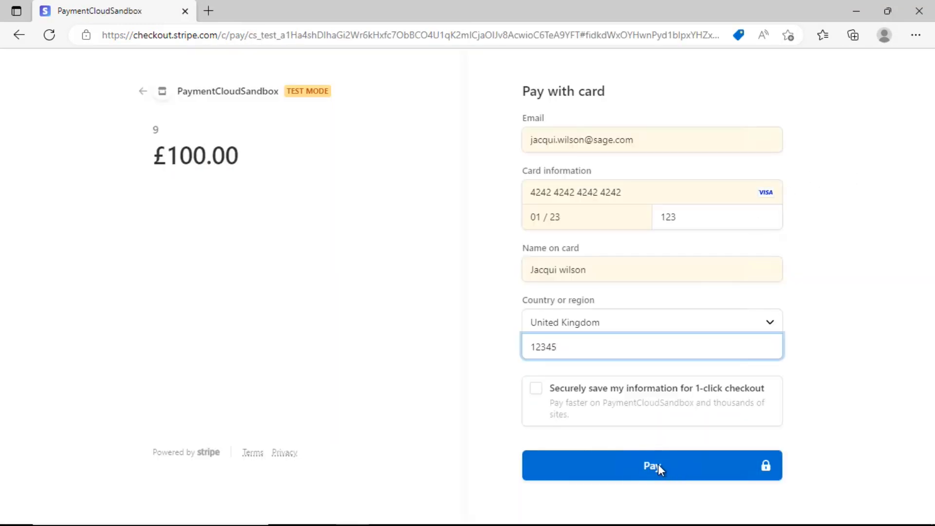
{"action": "left_click", "coordinate": [659, 464]}
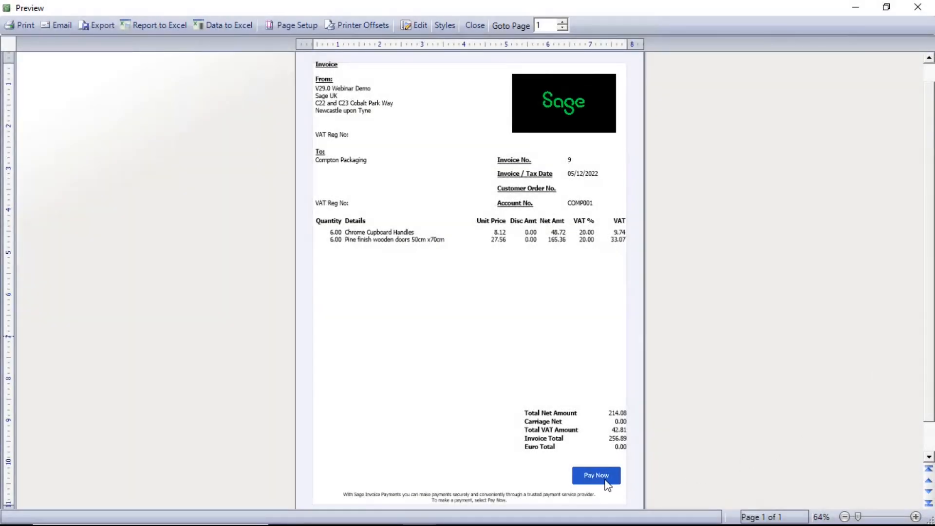
- Reopen the payment page from the invoice 9 preview and start another payment on the remaining balance
{"action": "left_click", "coordinate": [604, 481]}
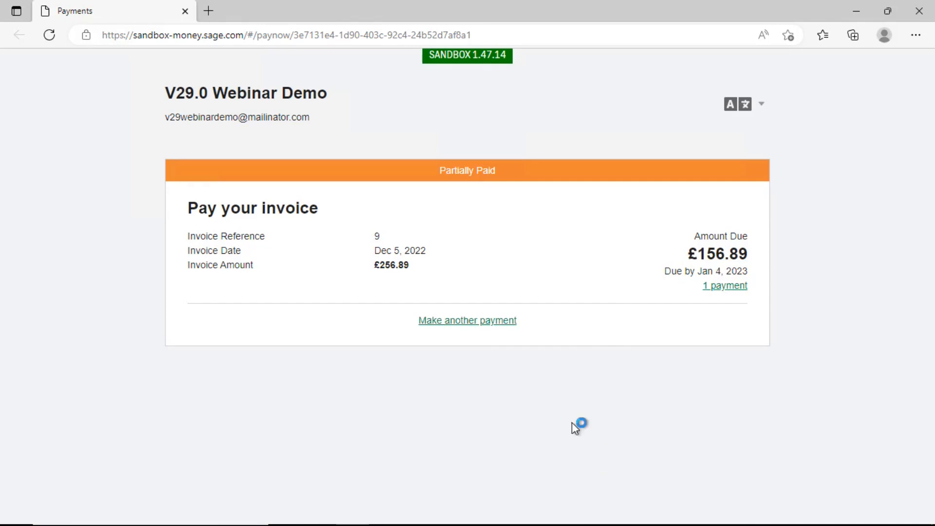
{"action": "left_click", "coordinate": [498, 323]}
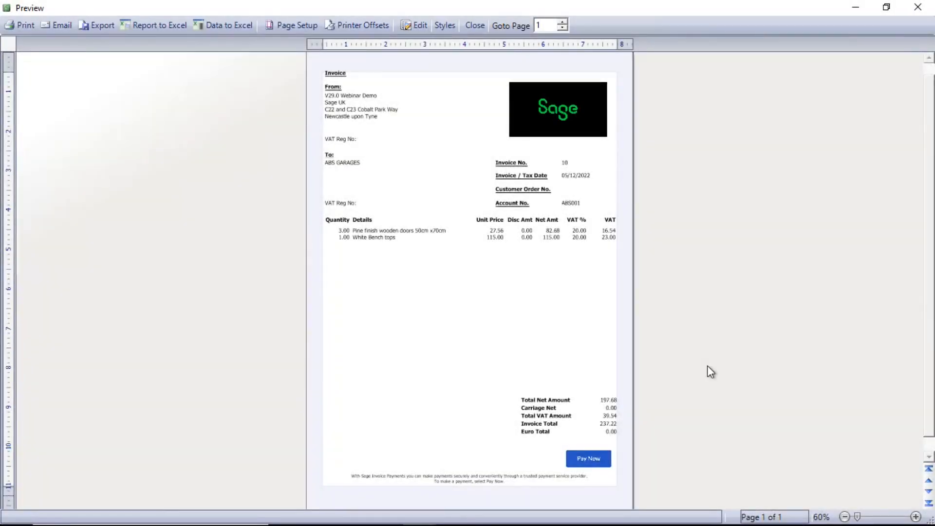
- Open the payment page from the ABS Garages invoice 10 preview and pay the discounted full amount of £227.73
{"action": "left_click", "coordinate": [584, 460]}
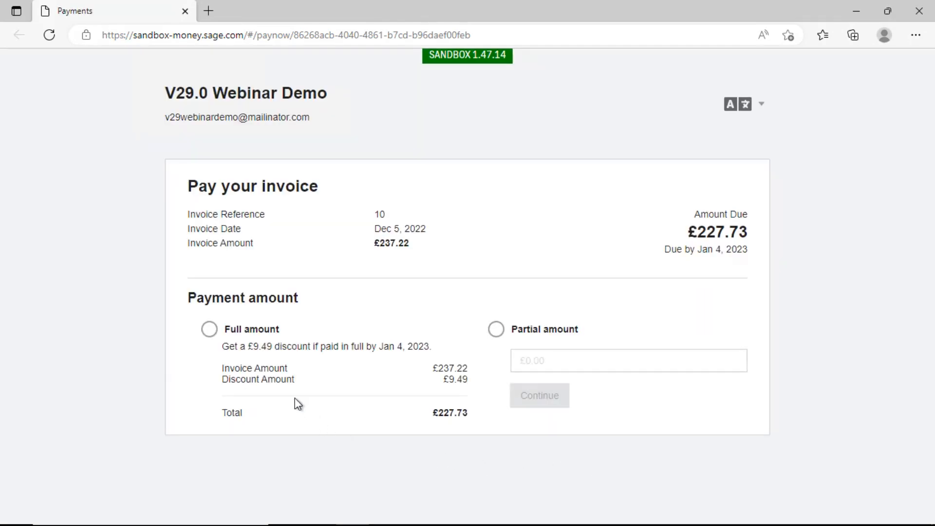
{"action": "left_click", "coordinate": [211, 330]}
{"action": "left_click", "coordinate": [660, 472]}
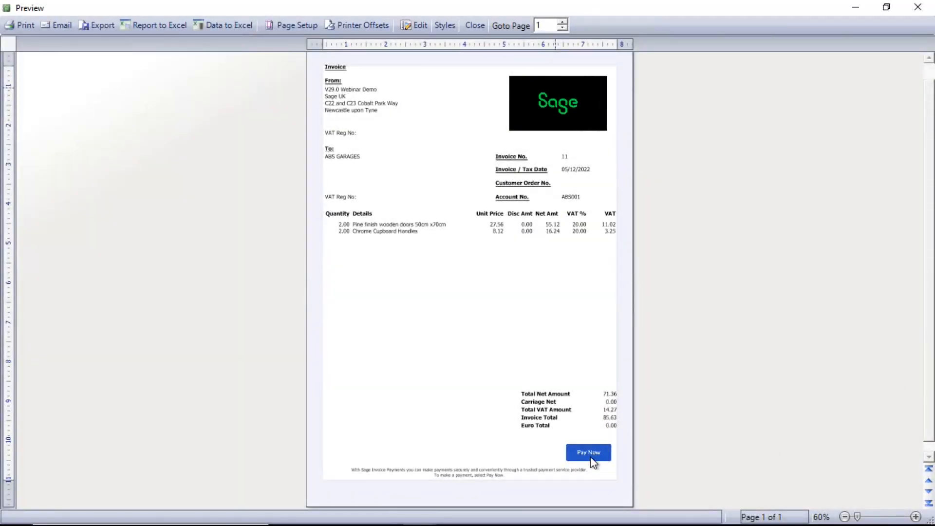
- Make a partial payment of £15.00 on invoice 11 through its payment page and start another payment for the remainder
{"action": "left_click", "coordinate": [590, 455]}
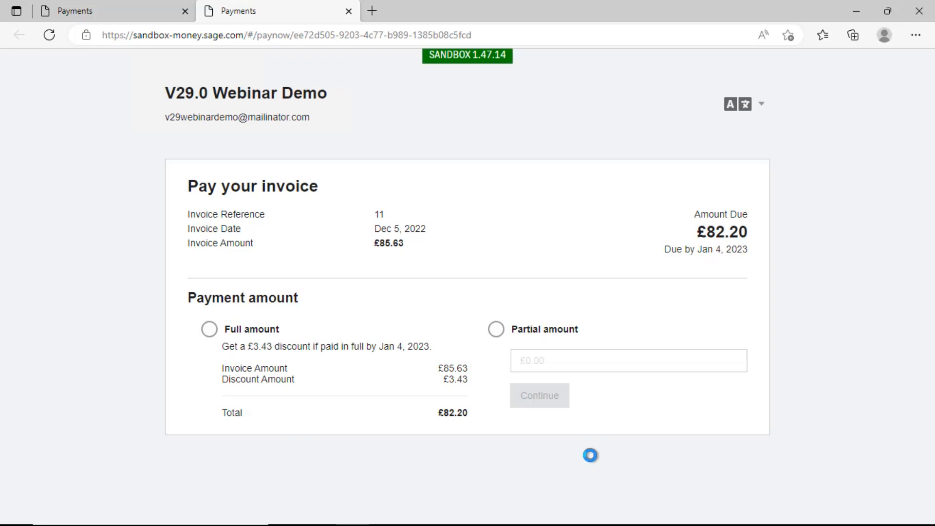
{"action": "left_click", "coordinate": [497, 331]}
{"action": "left_click", "coordinate": [550, 356]}
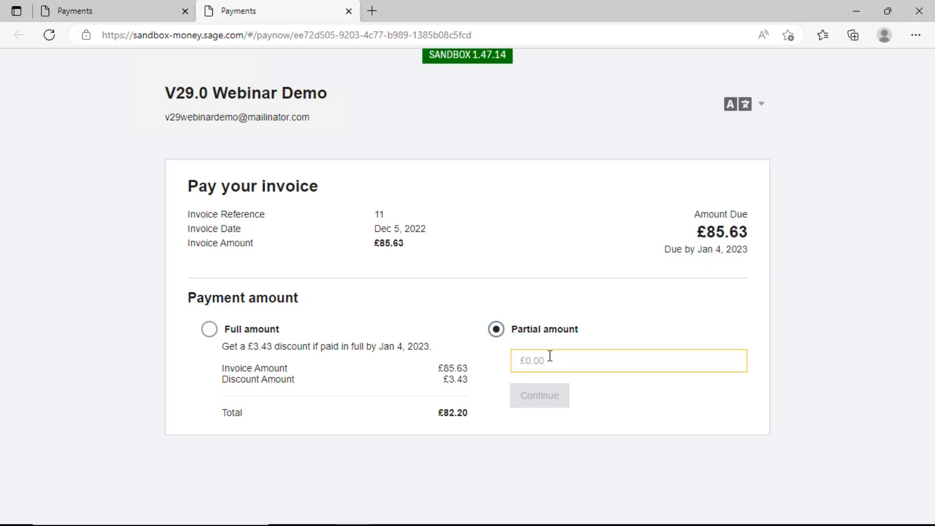
{"action": "type", "text": "15"}
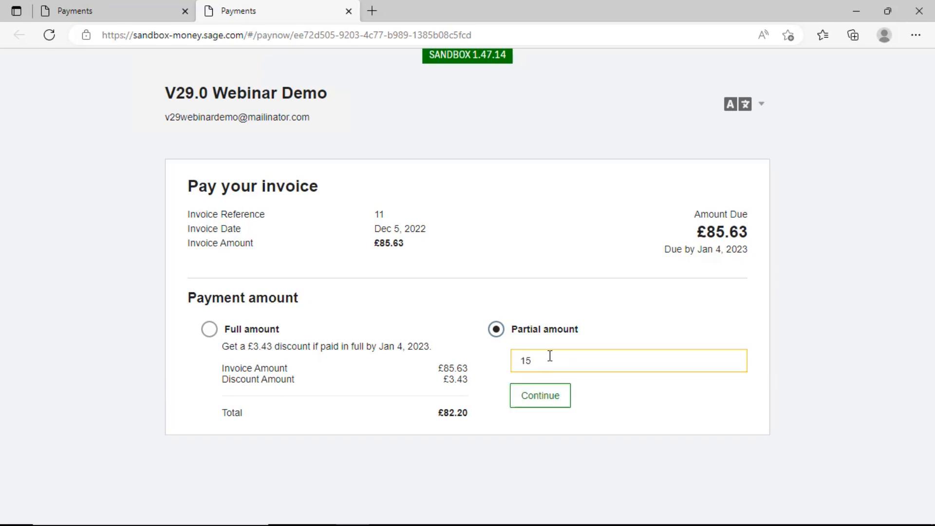
{"action": "left_click", "coordinate": [547, 403]}
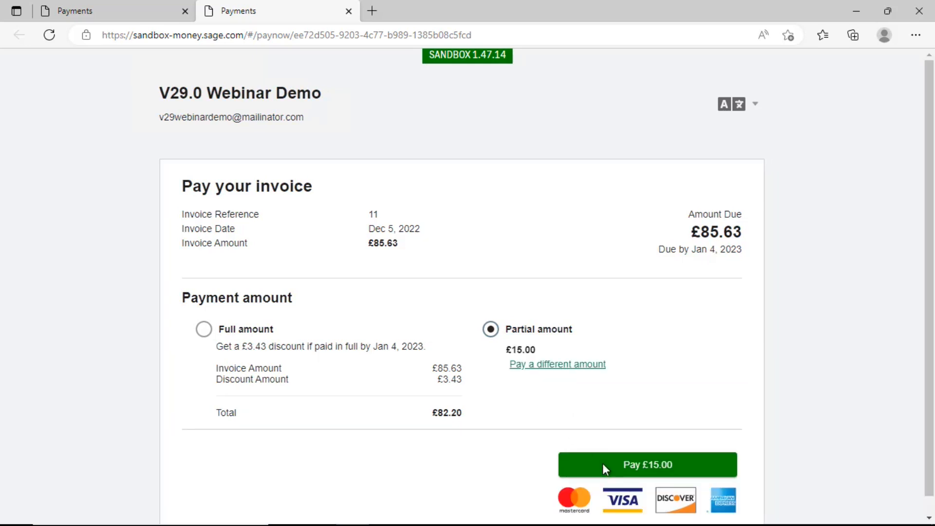
{"action": "left_click", "coordinate": [630, 471]}
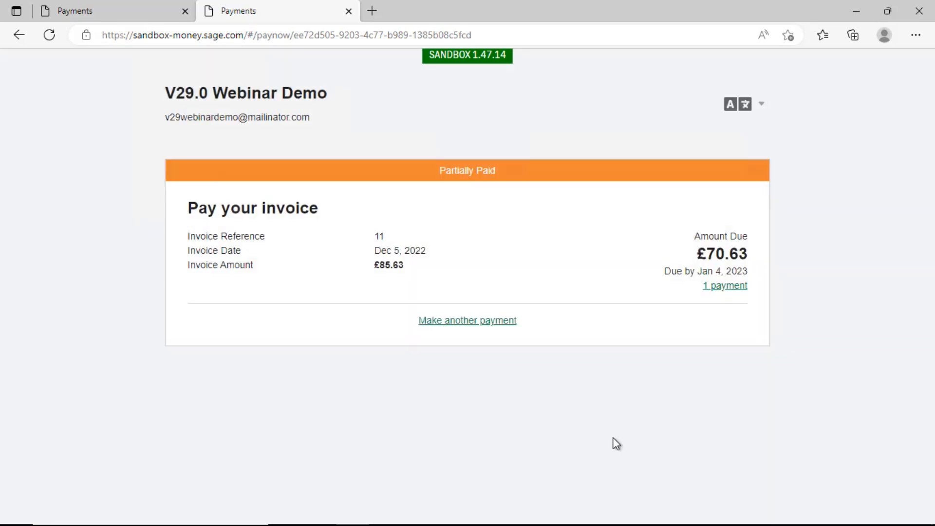
{"action": "left_click", "coordinate": [469, 322]}
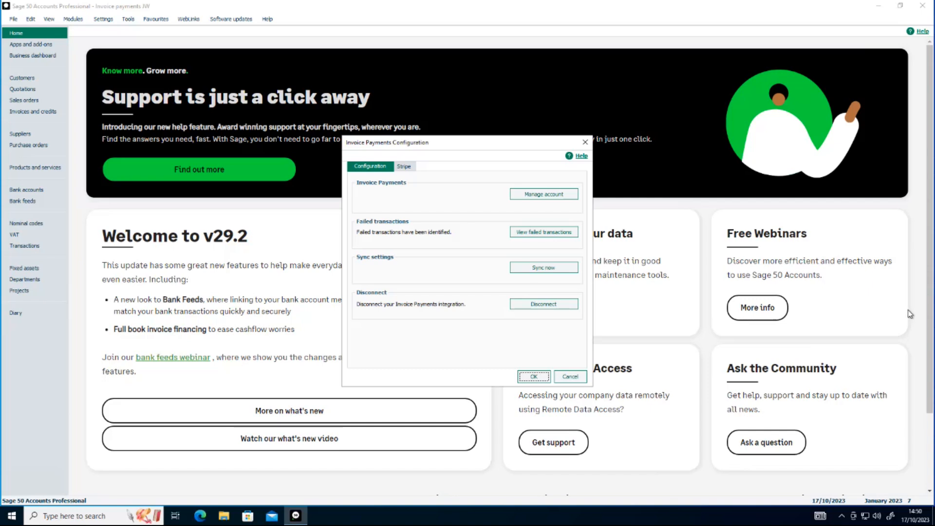
- Run a manual sync in the Invoice Payments configuration to check for and post newly received payments
{"action": "left_click", "coordinate": [561, 271]}
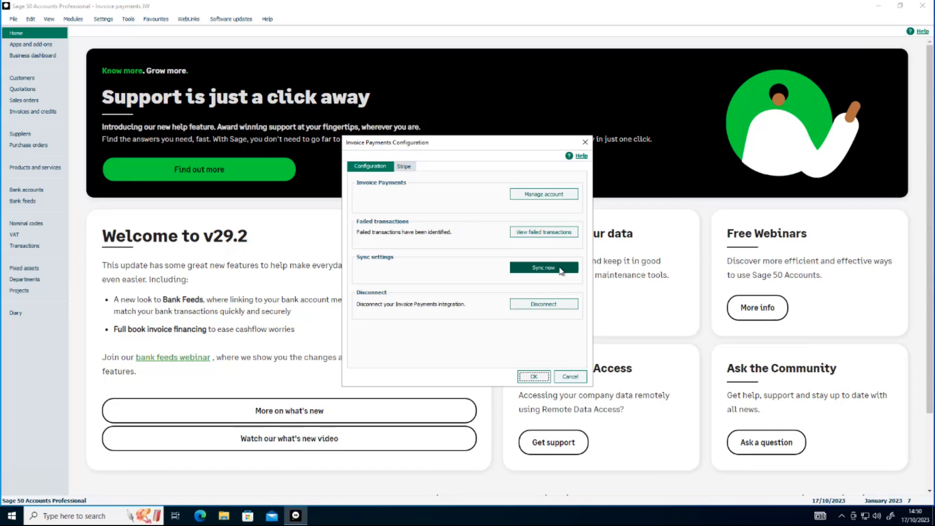
{"action": "left_click", "coordinate": [560, 270]}
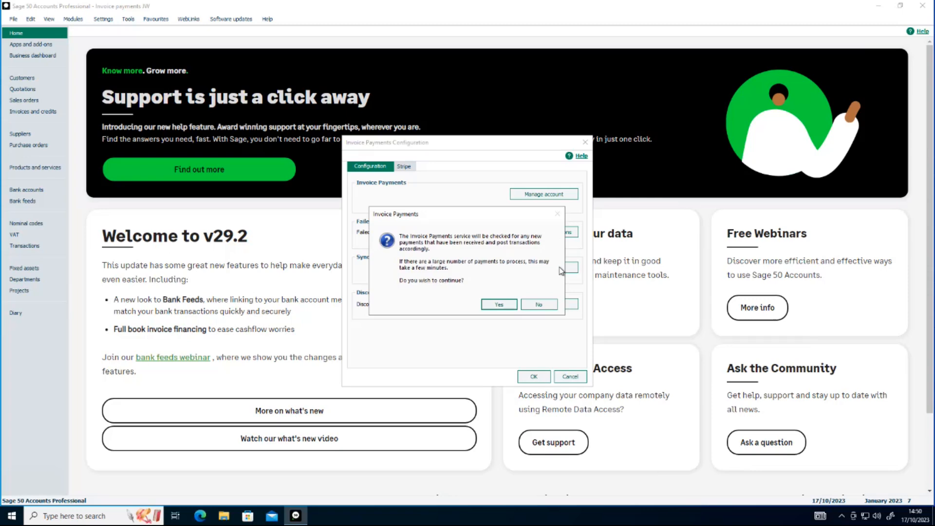
{"action": "left_click", "coordinate": [501, 304]}
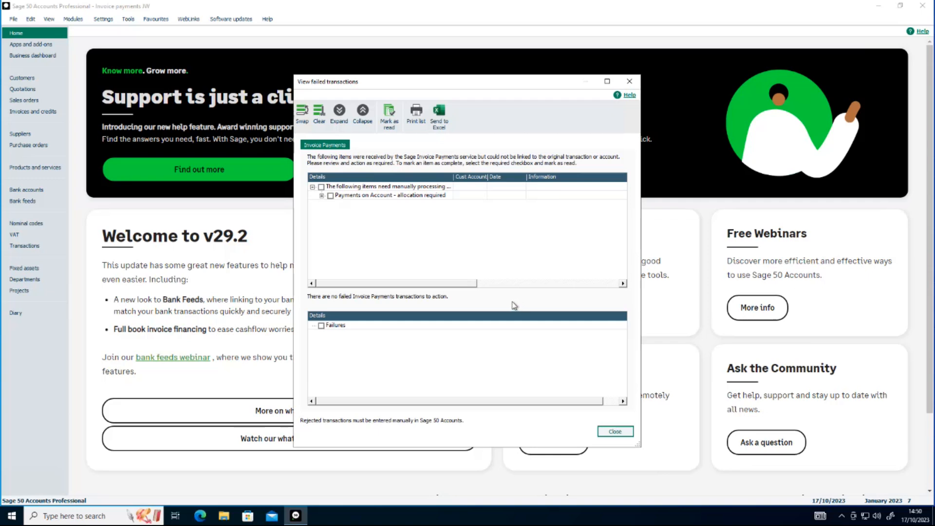
- Expand the payments on account requiring allocation in the failed transactions, review their details, and close the failed transactions window
{"action": "left_click", "coordinate": [321, 196]}
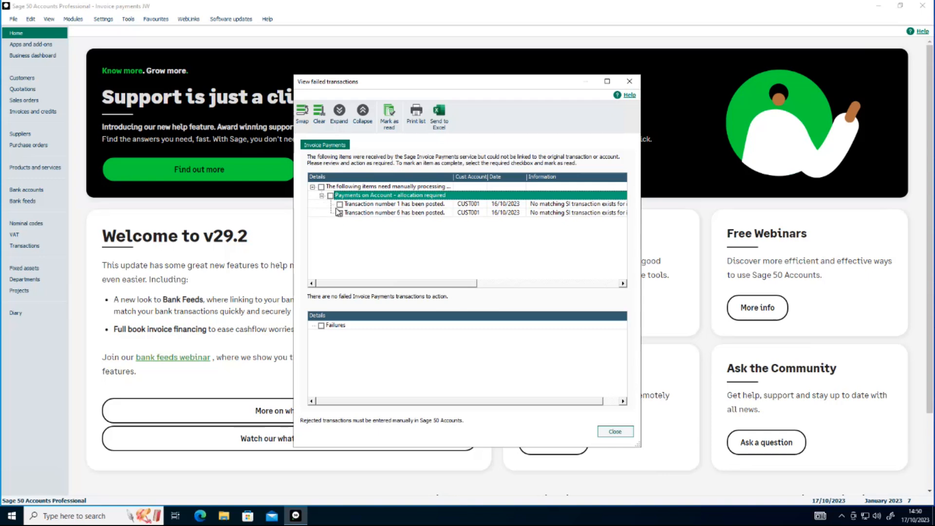
{"action": "left_click_drag", "start_coordinate": [348, 283], "coordinate": [434, 292]}
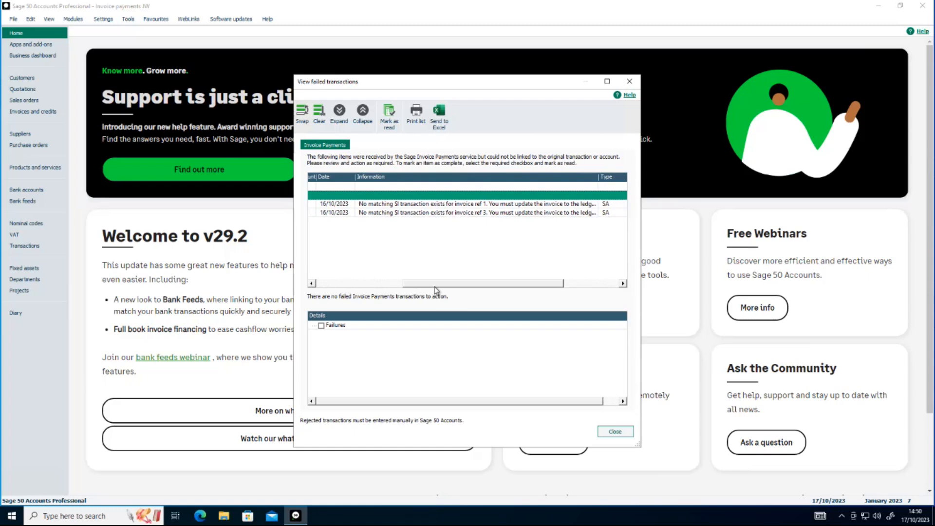
{"action": "left_click", "coordinate": [615, 431]}
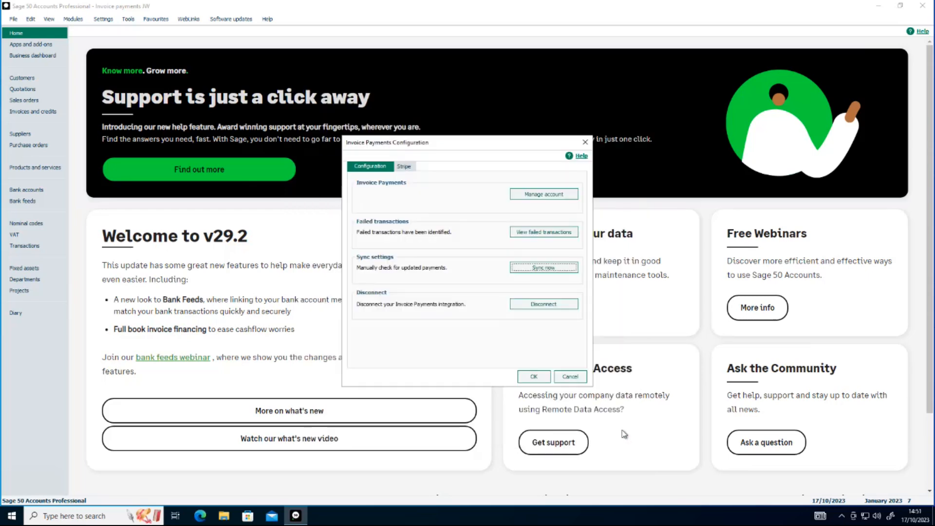
- Confirm and close the Invoice Payments configuration and open the company's transactions list
{"action": "left_click", "coordinate": [534, 377]}
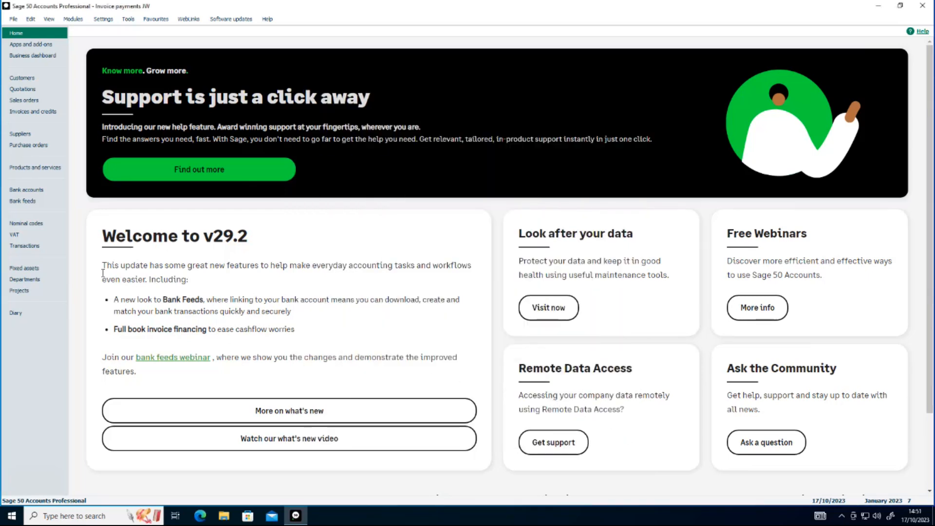
{"action": "left_click", "coordinate": [43, 248]}
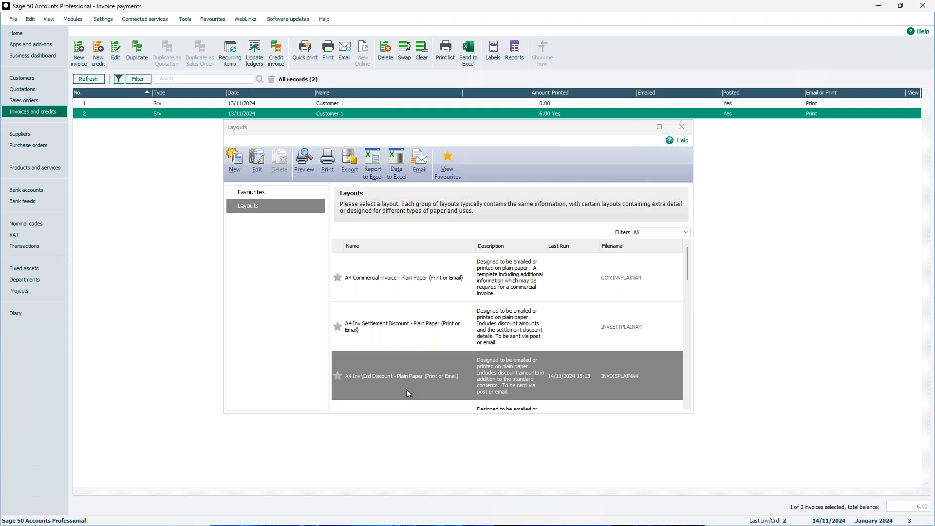
- Open the A4 Inv\Crd Discount - Plain Paper (Print or Email) layout for editing in a maximised Sage Report Designer window
{"action": "left_click", "coordinate": [258, 165]}
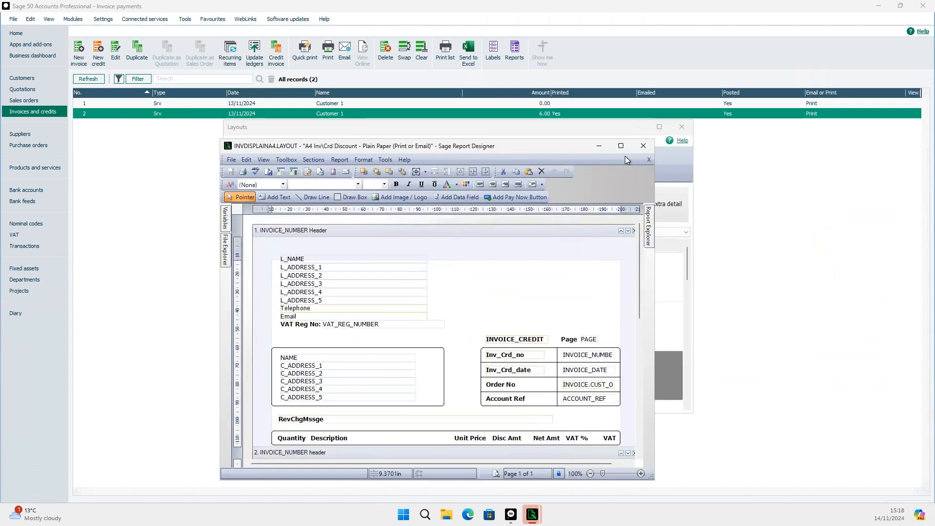
{"action": "left_click", "coordinate": [622, 145]}
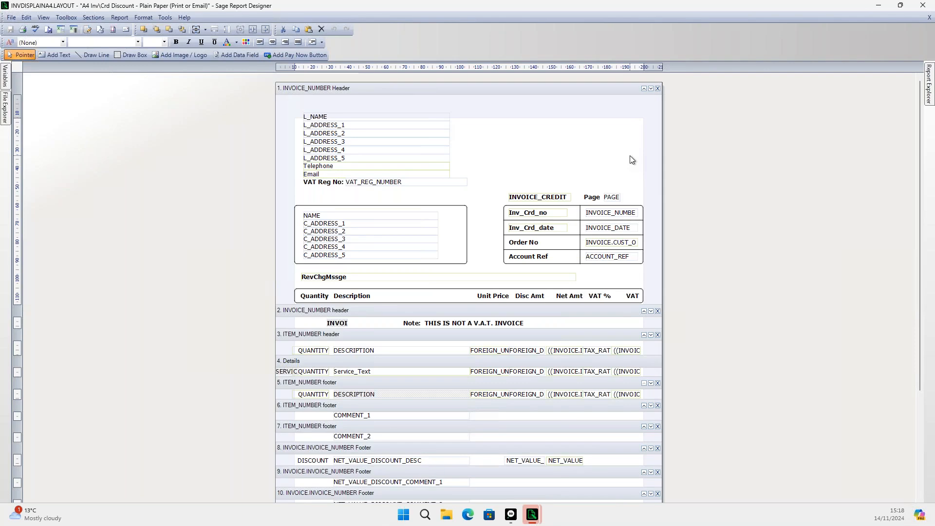
- Rename the report in its properties to the presenter's first name followed by "Test with IP"
{"action": "left_click", "coordinate": [120, 18]}
{"action": "left_click", "coordinate": [121, 19]}
{"action": "left_click", "coordinate": [99, 21]}
{"action": "left_click", "coordinate": [139, 19]}
{"action": "left_click", "coordinate": [121, 19]}
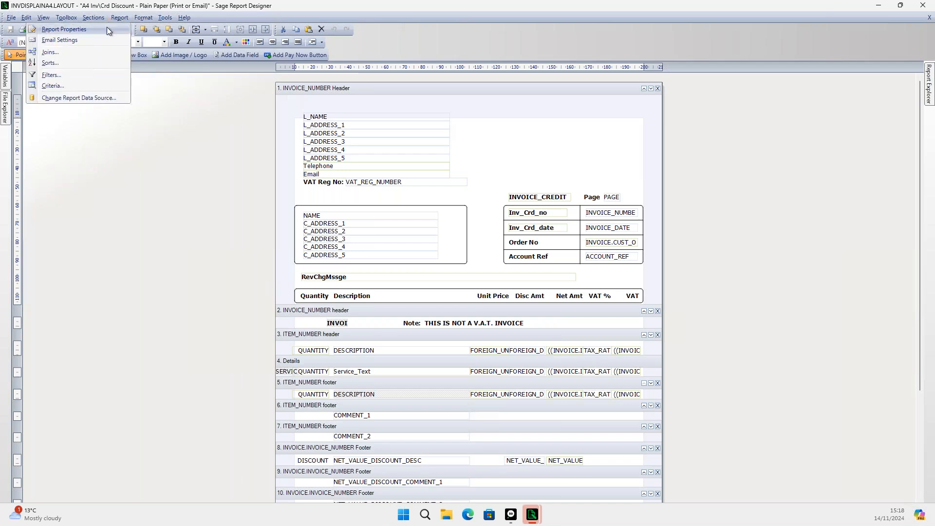
{"action": "left_click", "coordinate": [107, 27]}
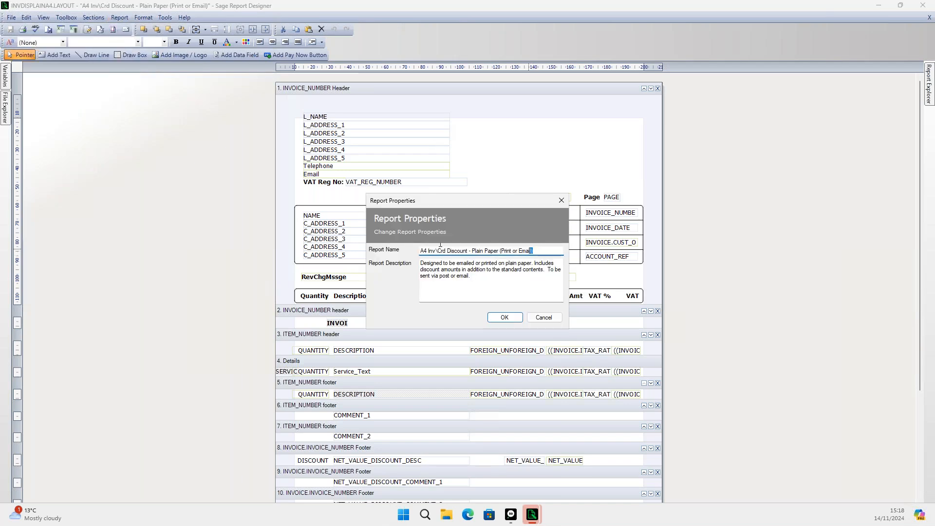
{"action": "left_click_drag", "start_coordinate": [441, 245], "coordinate": [413, 249]}
{"action": "type", "text": "Jac"}
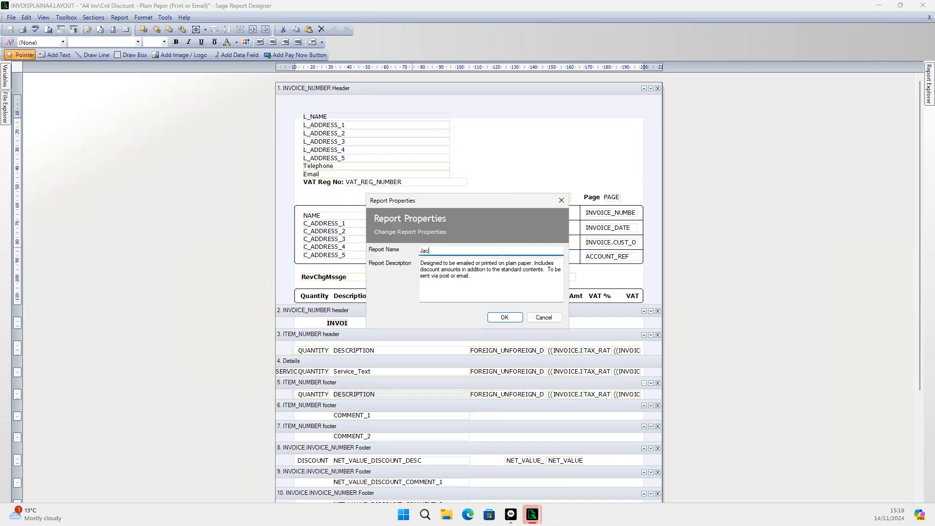
{"action": "type", "text": "qui Tesy"}
{"action": "type", "text": "t wi"}
{"action": "type", "text": "th IP"}
{"action": "left_click", "coordinate": [504, 319]}
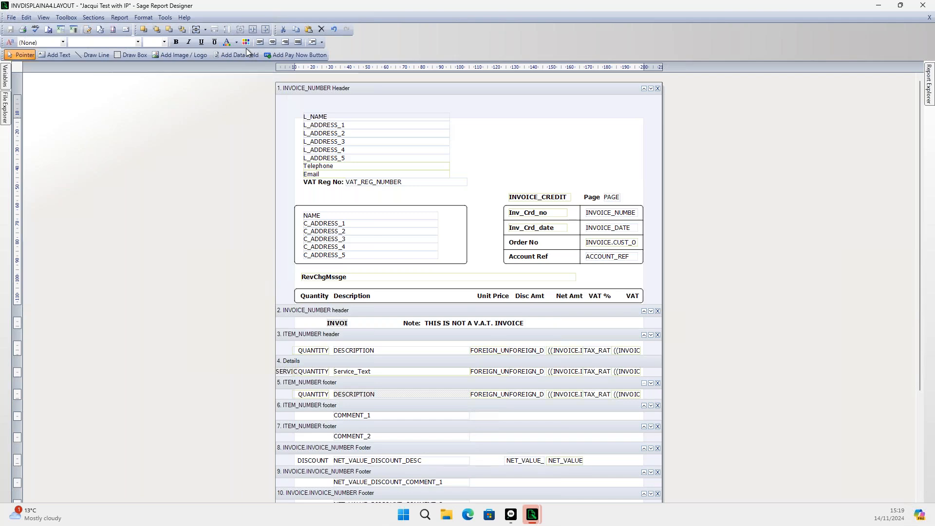
- Add a Pay Now button to the invoice layout and check the button and its payment message in the invoice footer
{"action": "left_click", "coordinate": [297, 55]}
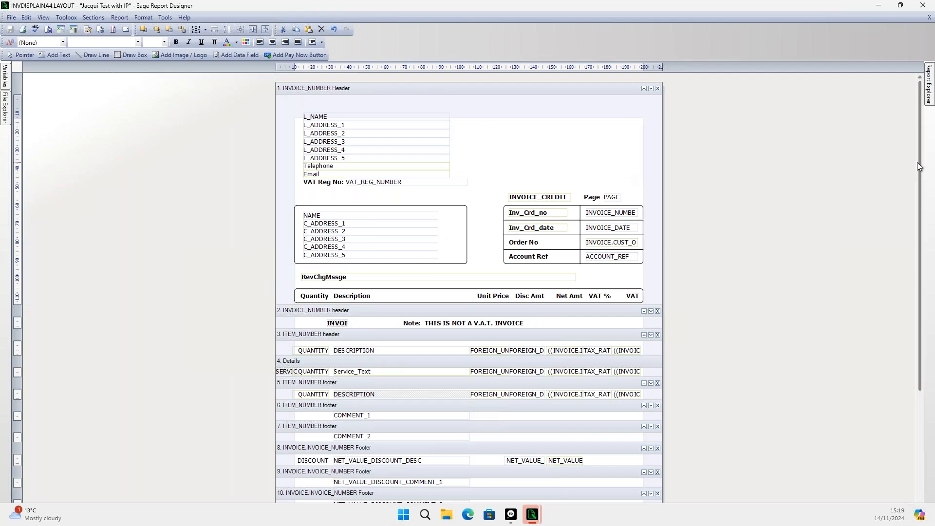
{"action": "left_click_drag", "start_coordinate": [921, 165], "coordinate": [923, 232]}
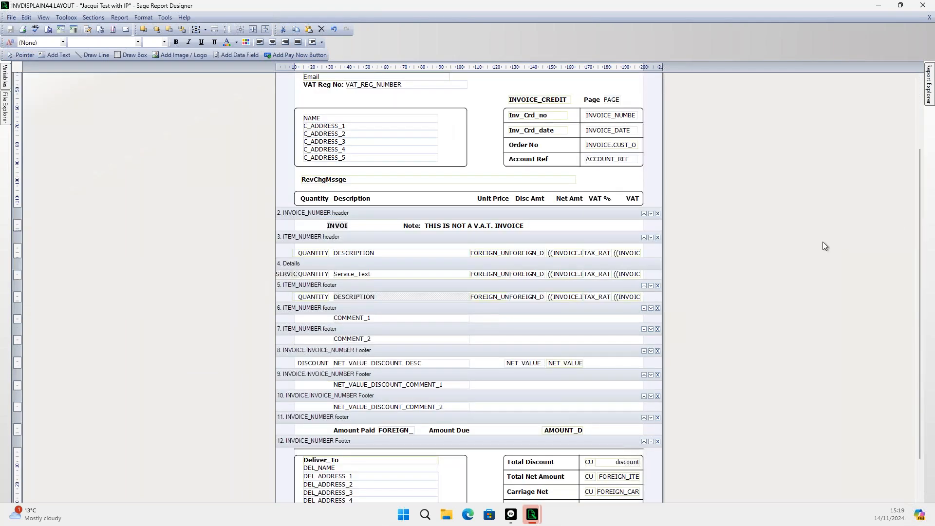
{"action": "left_click_drag", "start_coordinate": [922, 271], "coordinate": [919, 334]}
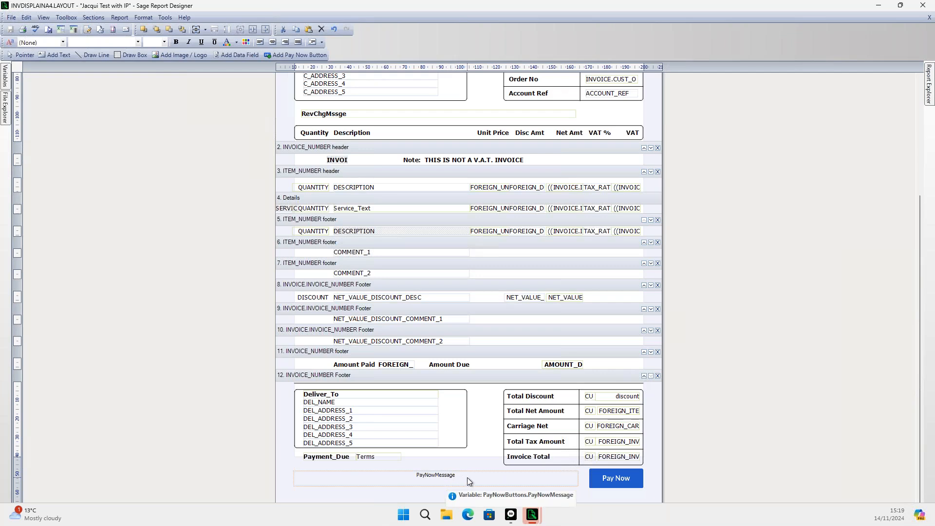
{"action": "scroll", "coordinate": [410, 201], "scroll_direction": "up", "scroll_amount": 3}
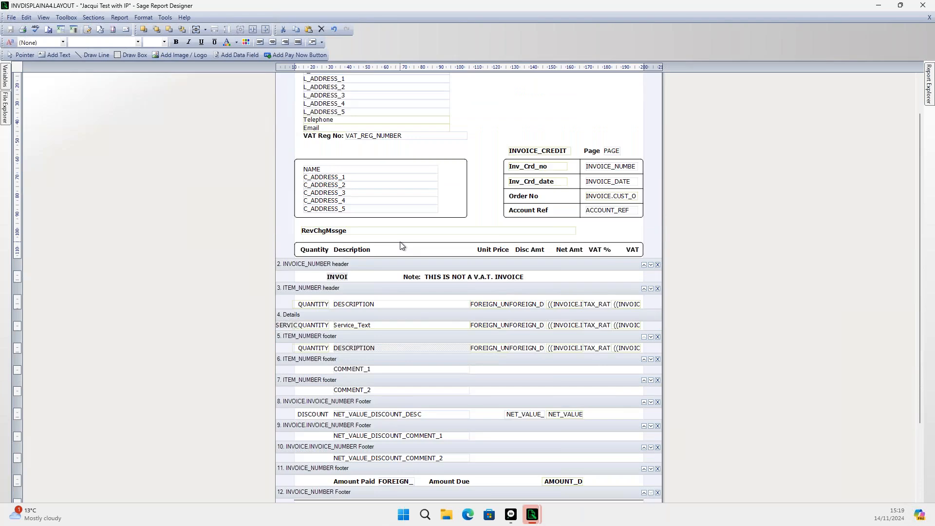
- Save the layout as "Copy of INVDISPLAINA4.LAYOUT" in the company's LAYOUTS folder and close Report Designer
{"action": "left_click", "coordinate": [11, 17]}
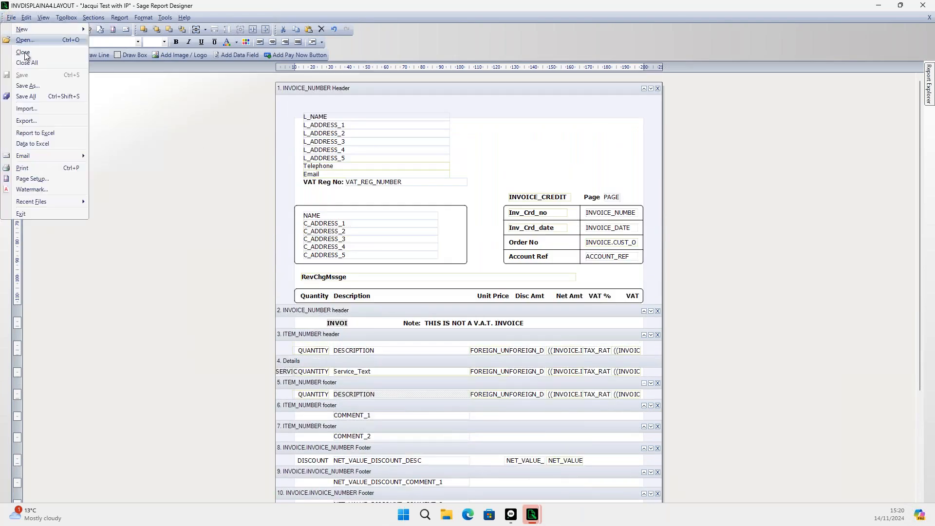
{"action": "left_click", "coordinate": [33, 92]}
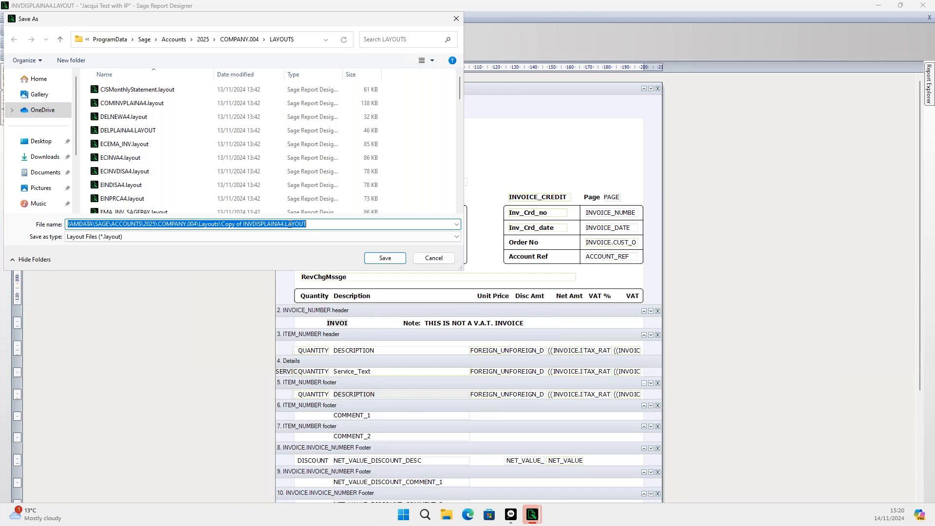
{"action": "left_click", "coordinate": [391, 261]}
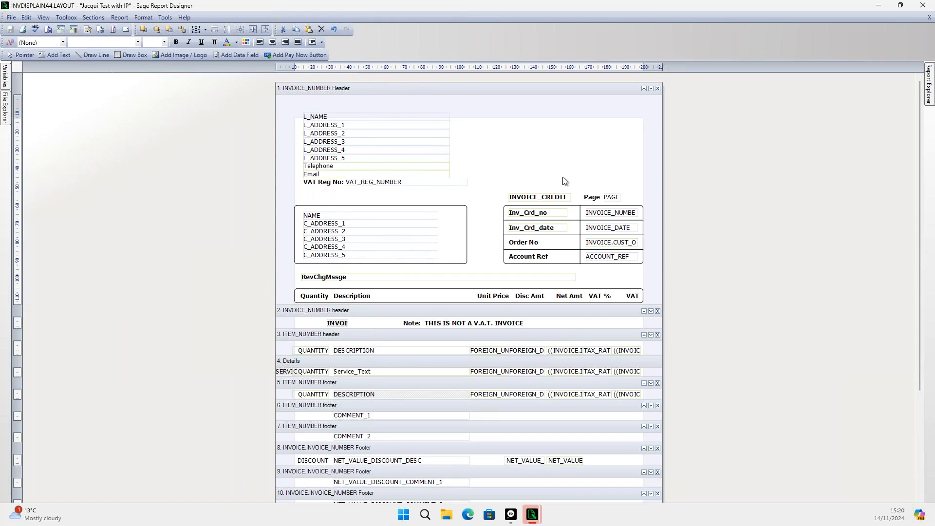
{"action": "left_click", "coordinate": [922, 5]}
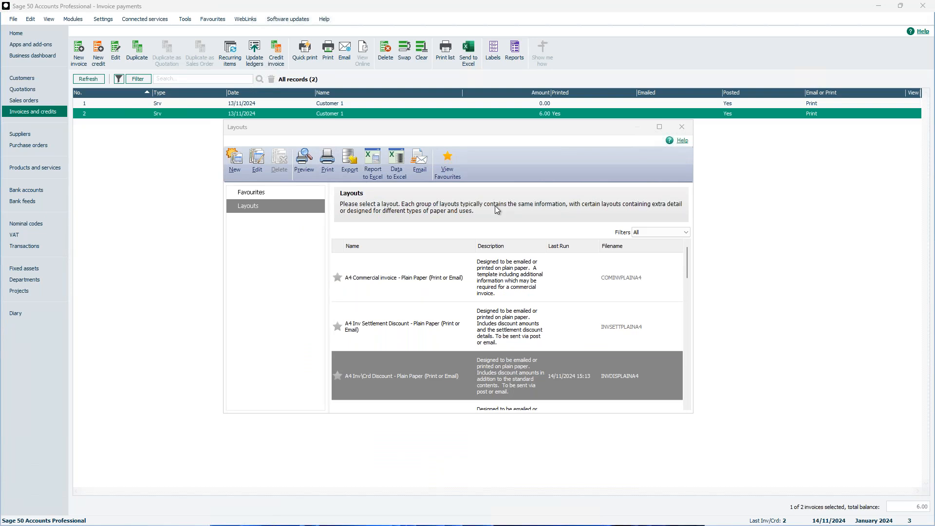
- Preview the selected invoice with the newly saved "Test with IP" layout, check the payment section in its footer, and close the preview
{"action": "left_click_drag", "start_coordinate": [687, 255], "coordinate": [686, 385]}
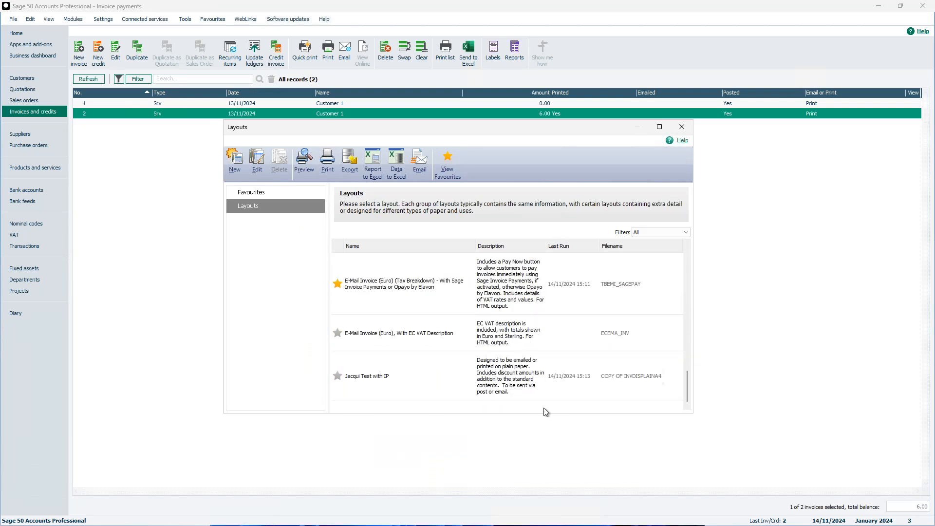
{"action": "mouse_move", "coordinate": [343, 398]}
{"action": "double_click", "coordinate": [387, 387]}
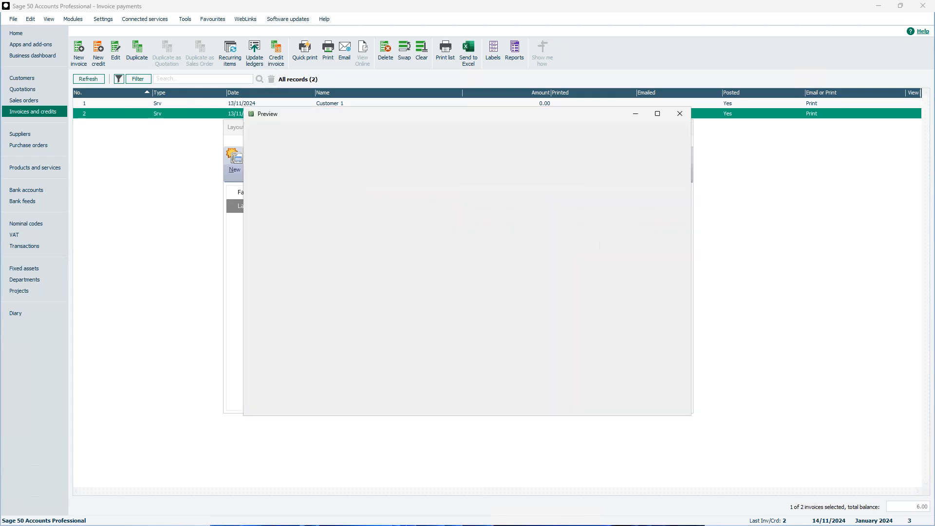
{"action": "left_click", "coordinate": [659, 114]}
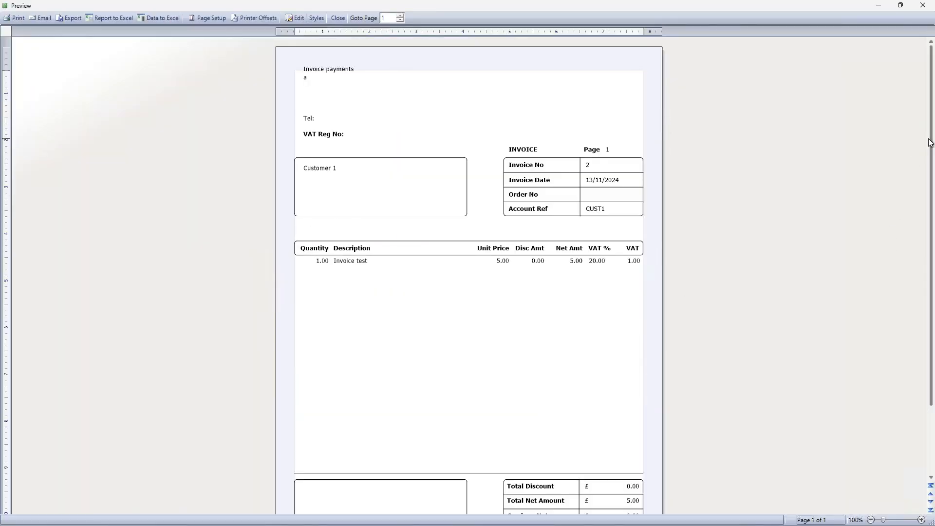
{"action": "left_click_drag", "start_coordinate": [933, 142], "coordinate": [932, 210]}
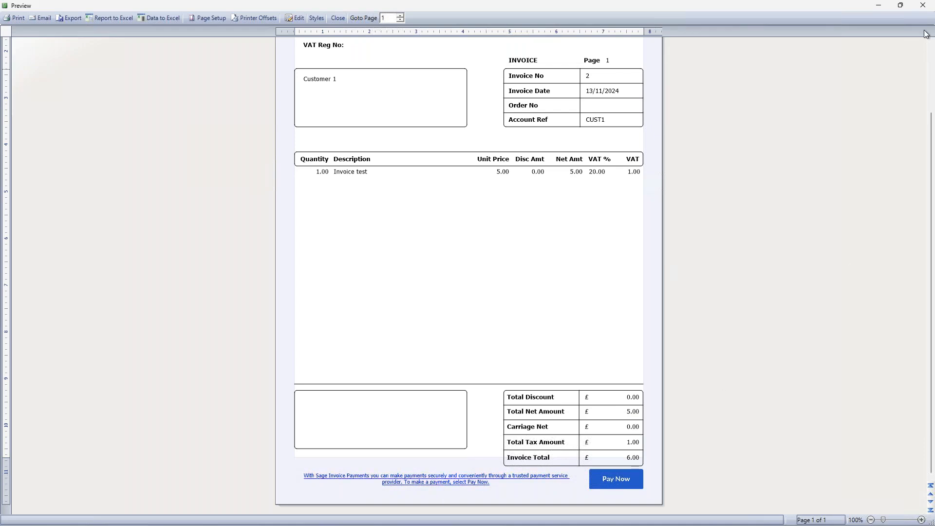
{"action": "left_click", "coordinate": [923, 5]}
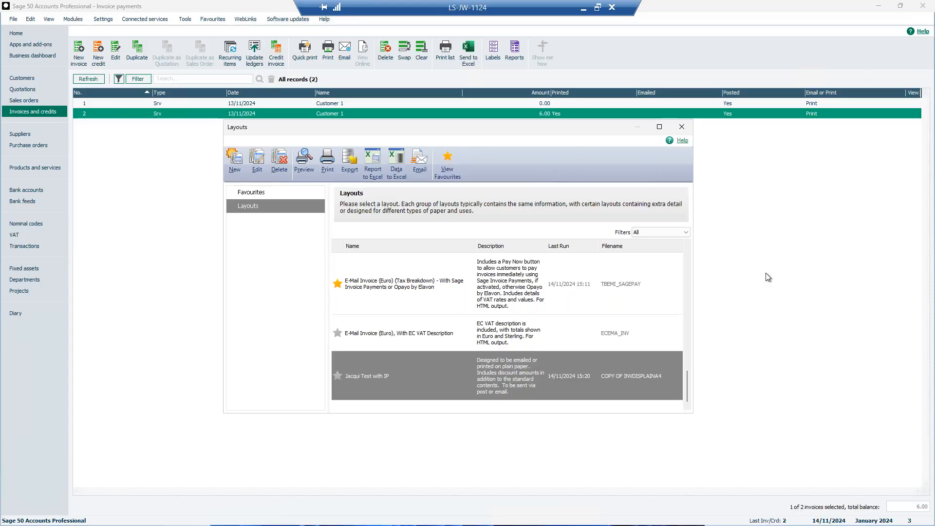